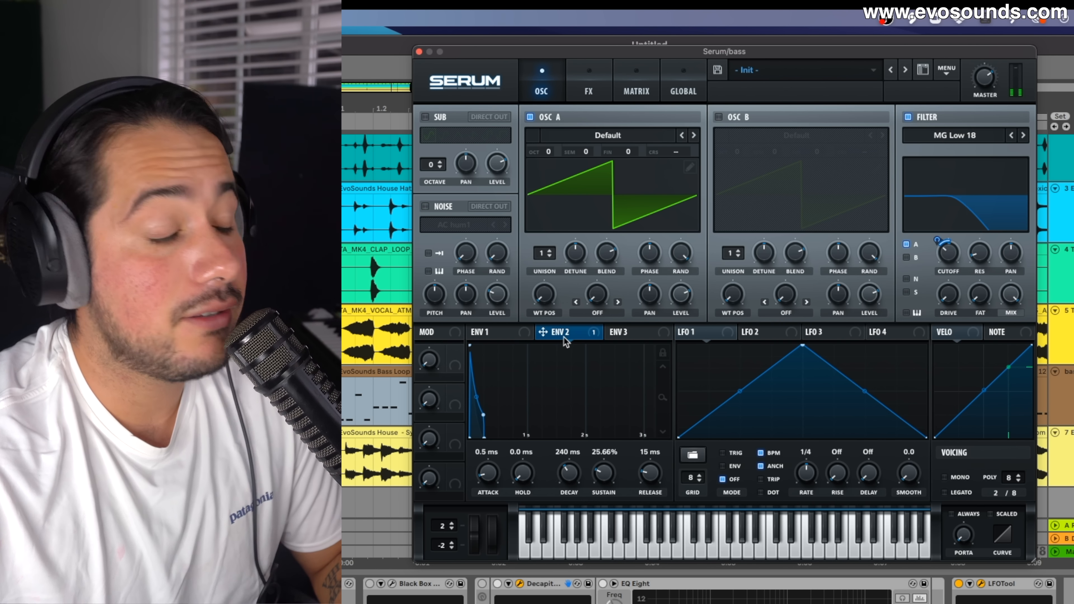
Step: Lengthen Env 1 by setting its decay to 603 ms and its release to 200 ms
{"action": "left_click", "coordinate": [504, 332]}
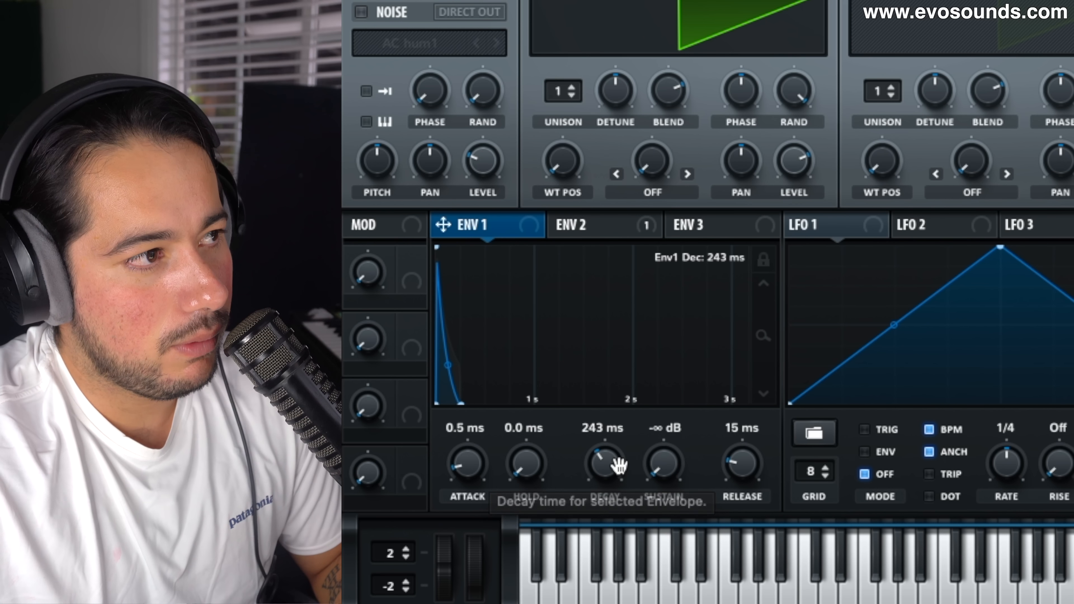
{"action": "left_click_drag", "start_coordinate": [578, 473], "coordinate": [603, 456]}
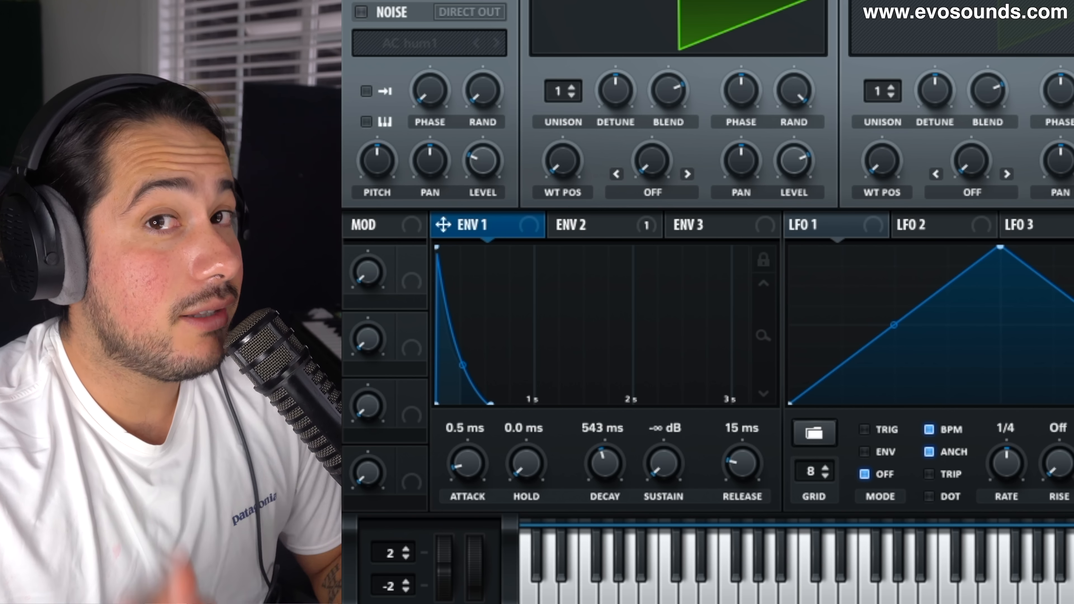
{"action": "left_click_drag", "start_coordinate": [734, 443], "coordinate": [764, 429]}
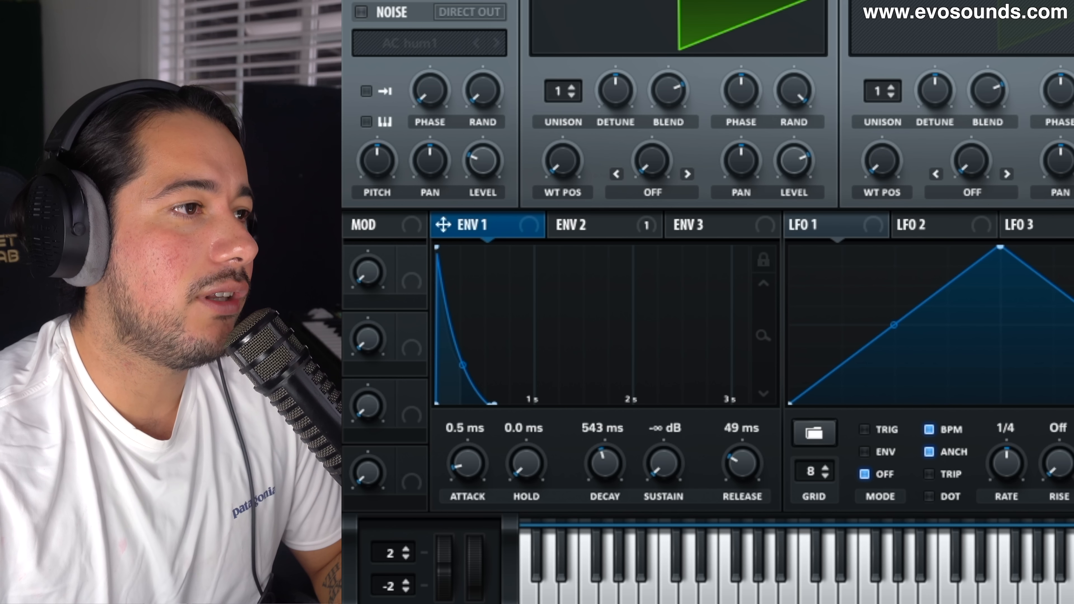
{"action": "left_click_drag", "start_coordinate": [732, 462], "coordinate": [731, 459]}
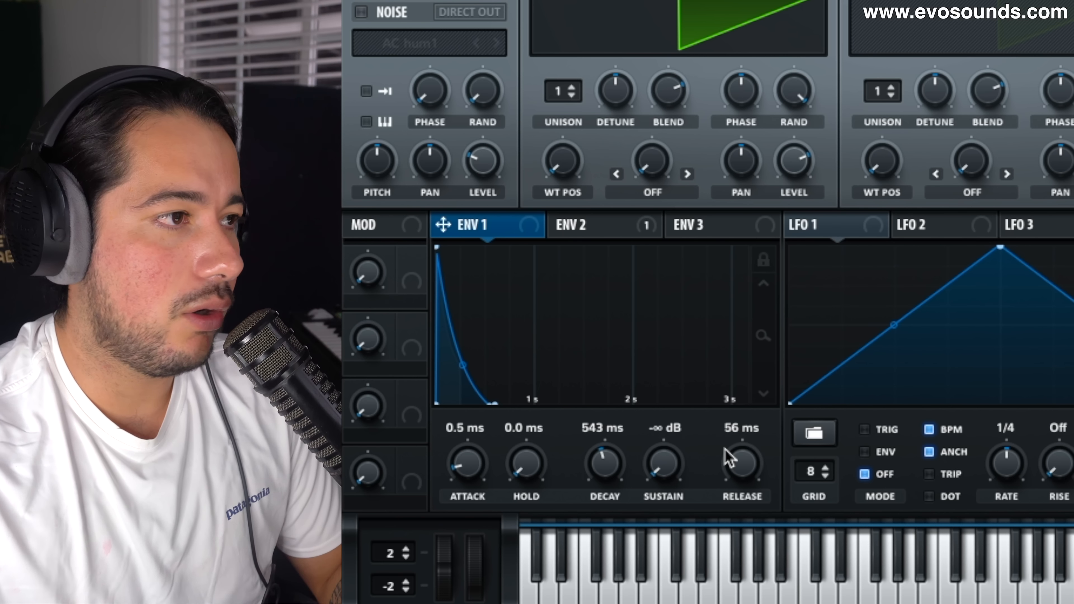
{"action": "left_click_drag", "start_coordinate": [727, 458], "coordinate": [751, 420]}
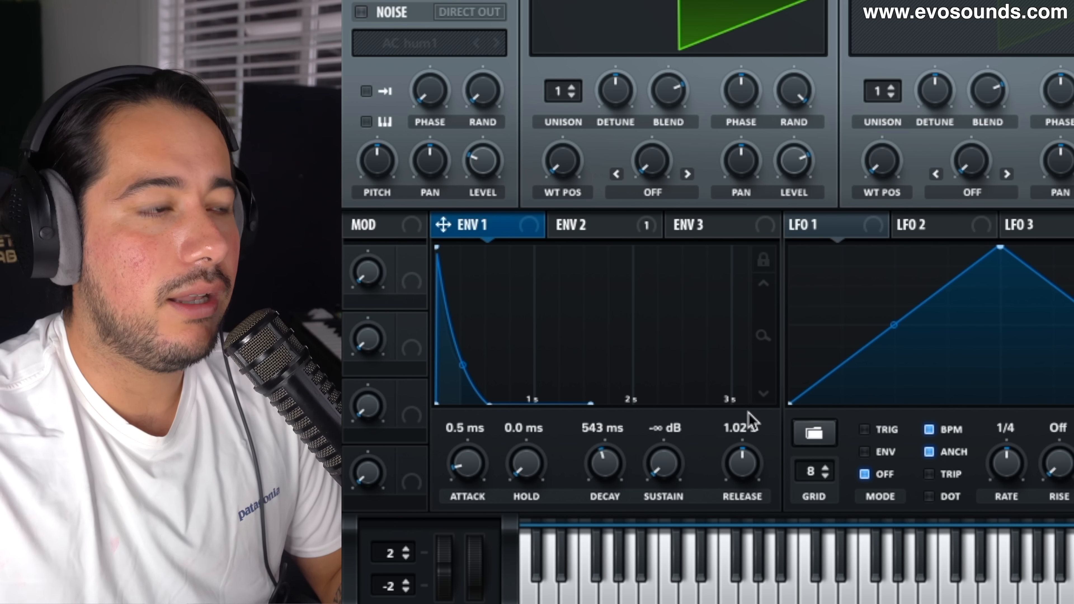
{"action": "mouse_move", "coordinate": [749, 461]}
{"action": "left_mouse_down"}
{"action": "mouse_move", "coordinate": [741, 487]}
{"action": "mouse_move", "coordinate": [738, 462]}
{"action": "left_mouse_up"}
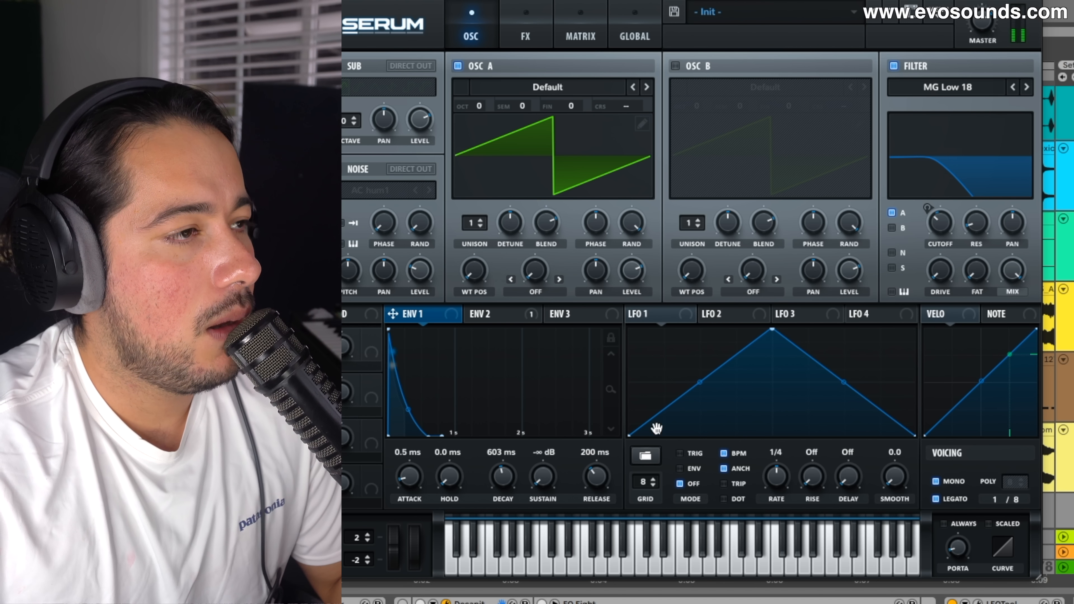
Step: Raise Env 1's sustain to -2.9 dB so the bass note holds
{"action": "left_click", "coordinate": [507, 315]}
{"action": "left_click", "coordinate": [450, 322]}
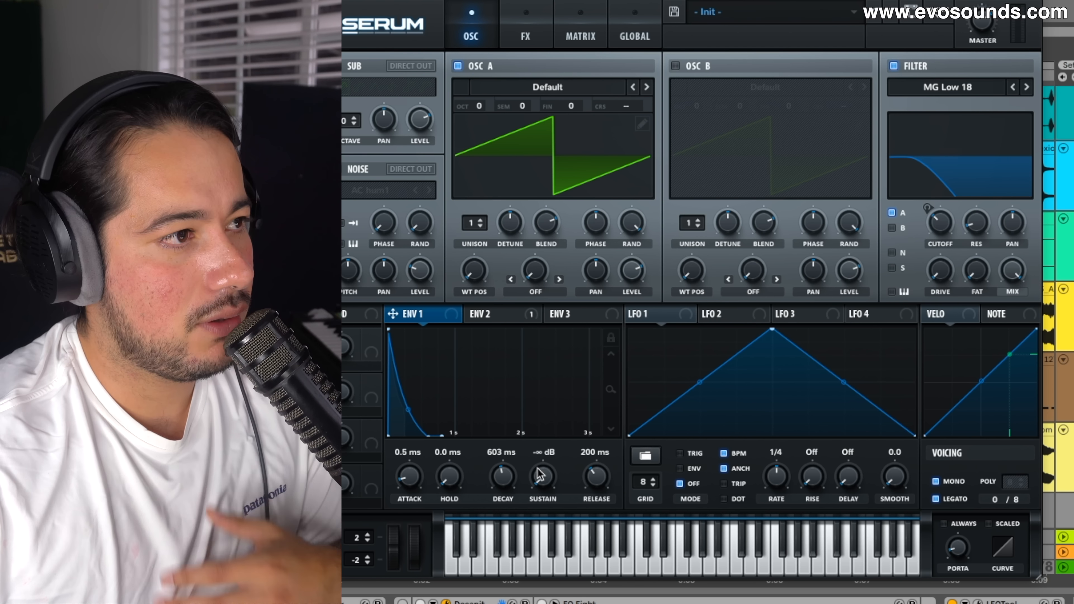
{"action": "left_click_drag", "start_coordinate": [540, 474], "coordinate": [553, 329]}
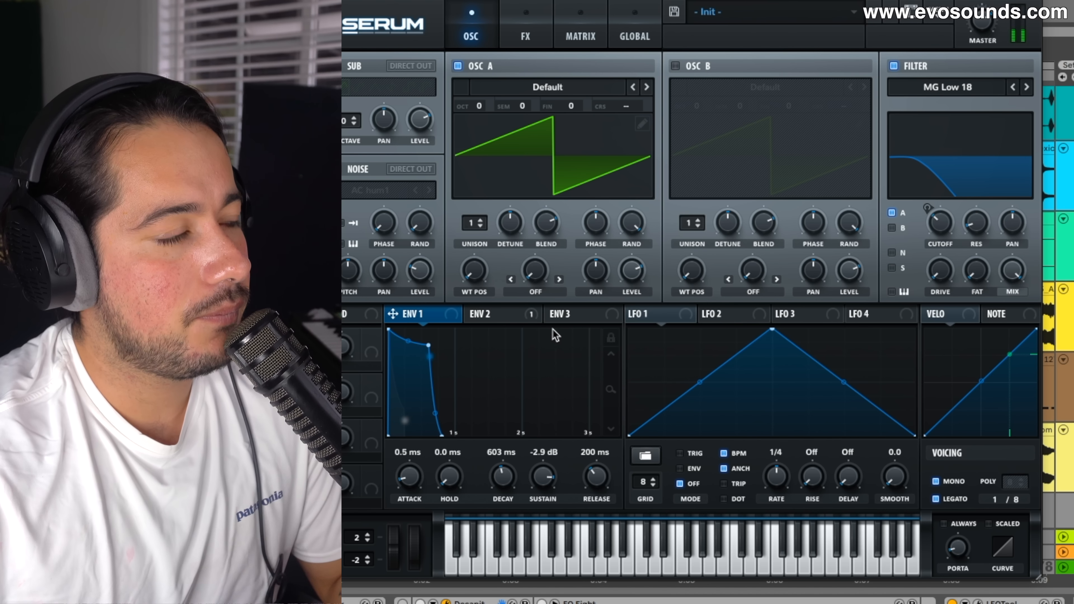
Step: Shape Env 2 with 165 ms decay, 43.10% sustain and 43 ms release, and adjust its modulation depth on the filter cutoff
{"action": "left_click", "coordinate": [511, 318]}
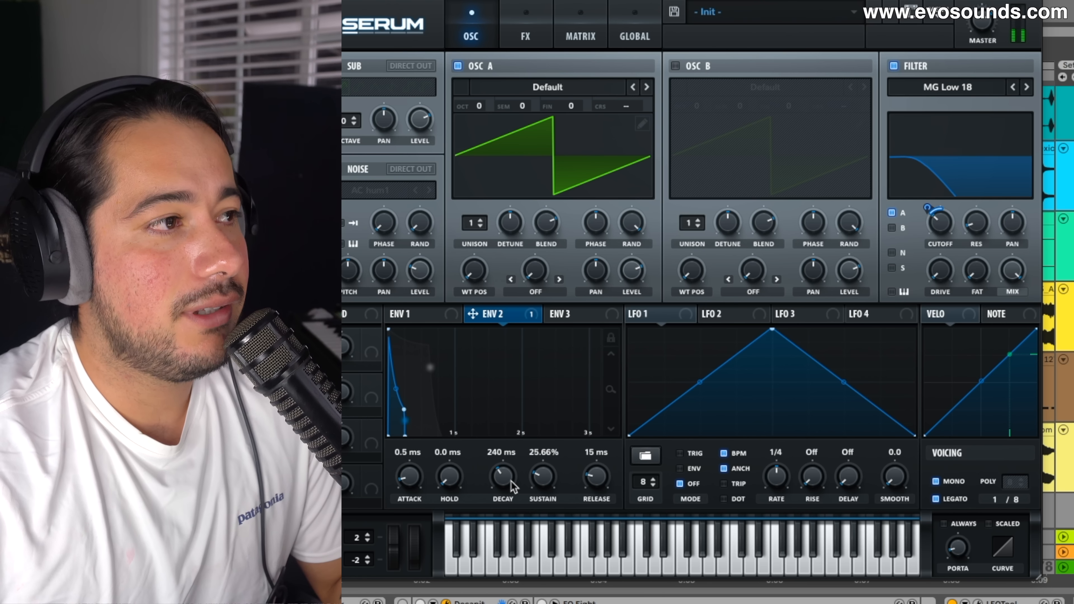
{"action": "left_click_drag", "start_coordinate": [504, 480], "coordinate": [502, 473]}
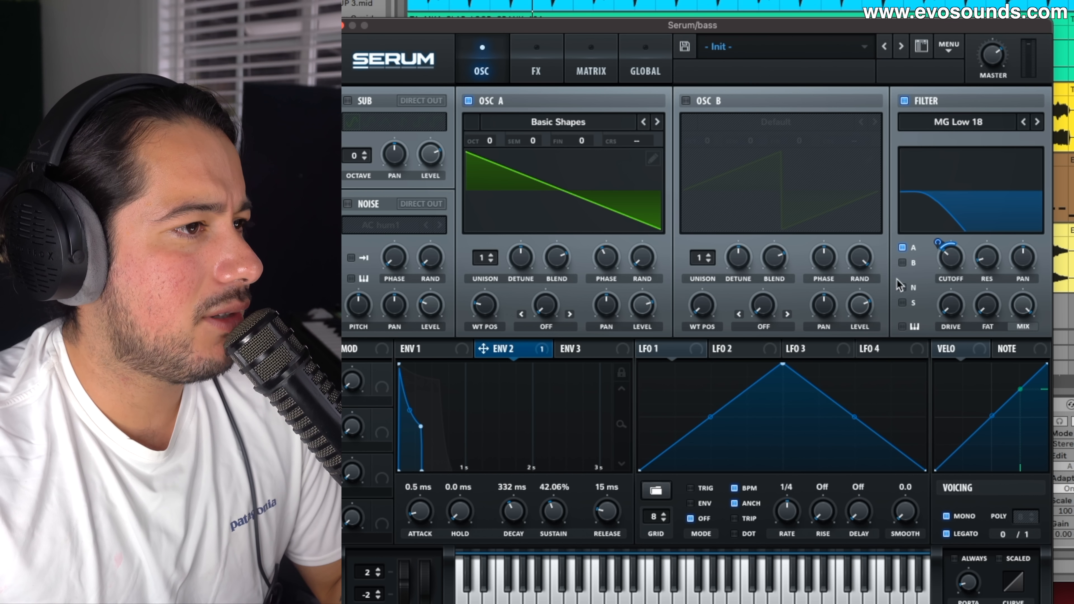
{"action": "left_click_drag", "start_coordinate": [938, 242], "coordinate": [937, 241]}
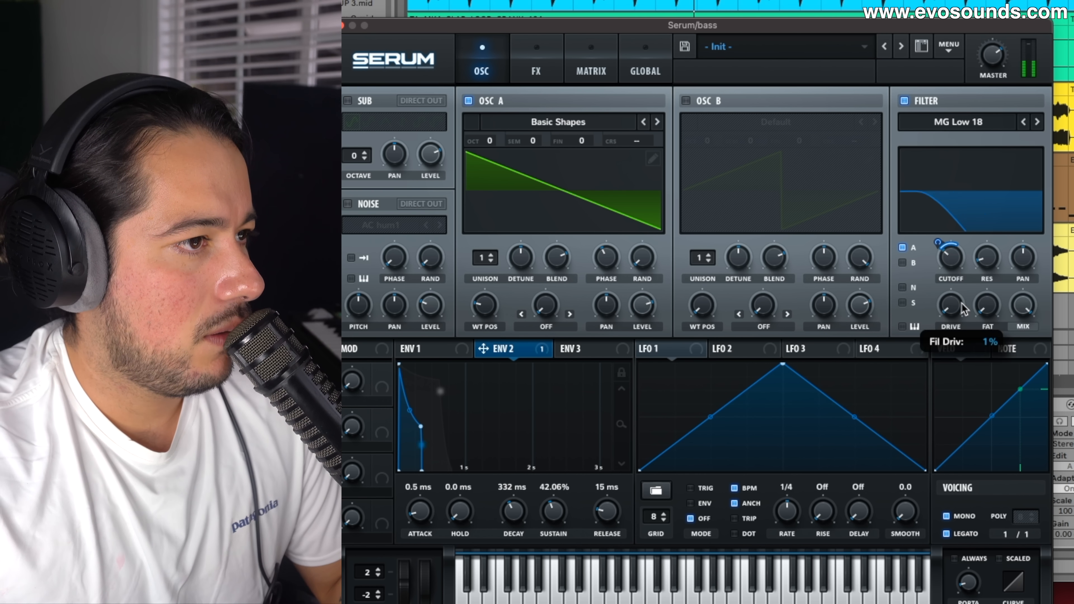
{"action": "left_click", "coordinate": [435, 351]}
{"action": "left_click_drag", "start_coordinate": [554, 508], "coordinate": [547, 520]}
{"action": "left_click_drag", "start_coordinate": [513, 511], "coordinate": [545, 508]}
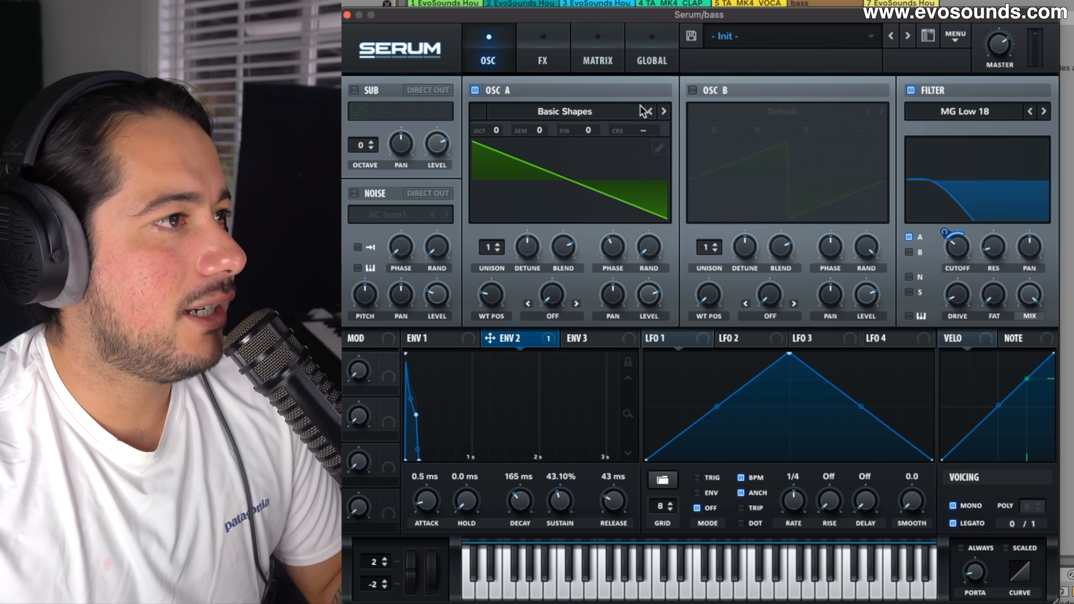
Step: Enable oscillator B one octave up through the filter, set its phase to 117 degrees and lower its level
{"action": "left_click", "coordinate": [693, 90]}
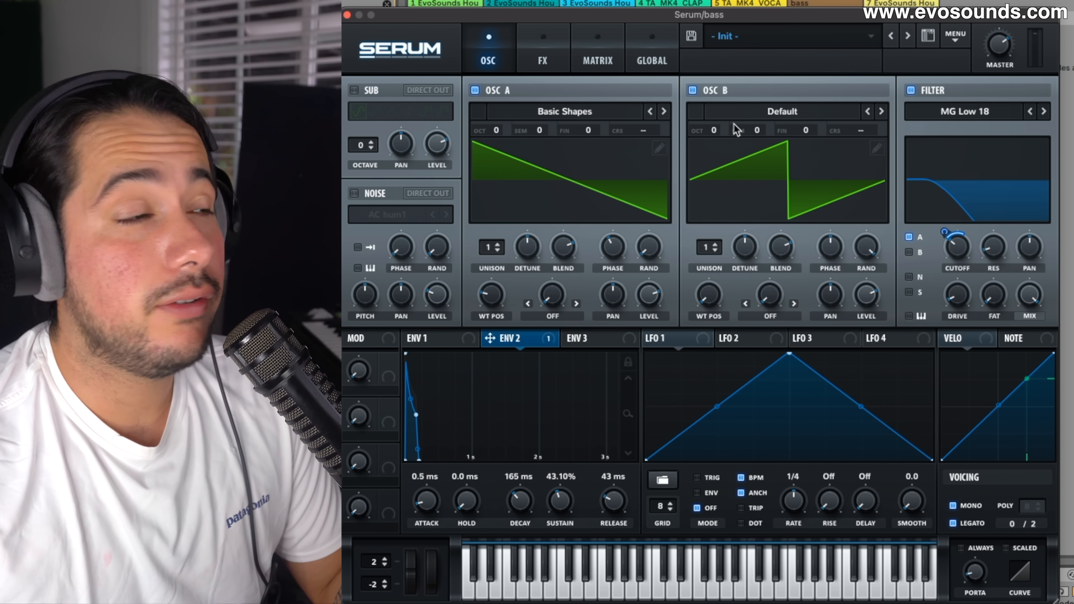
{"action": "left_click_drag", "start_coordinate": [715, 129], "coordinate": [718, 113]}
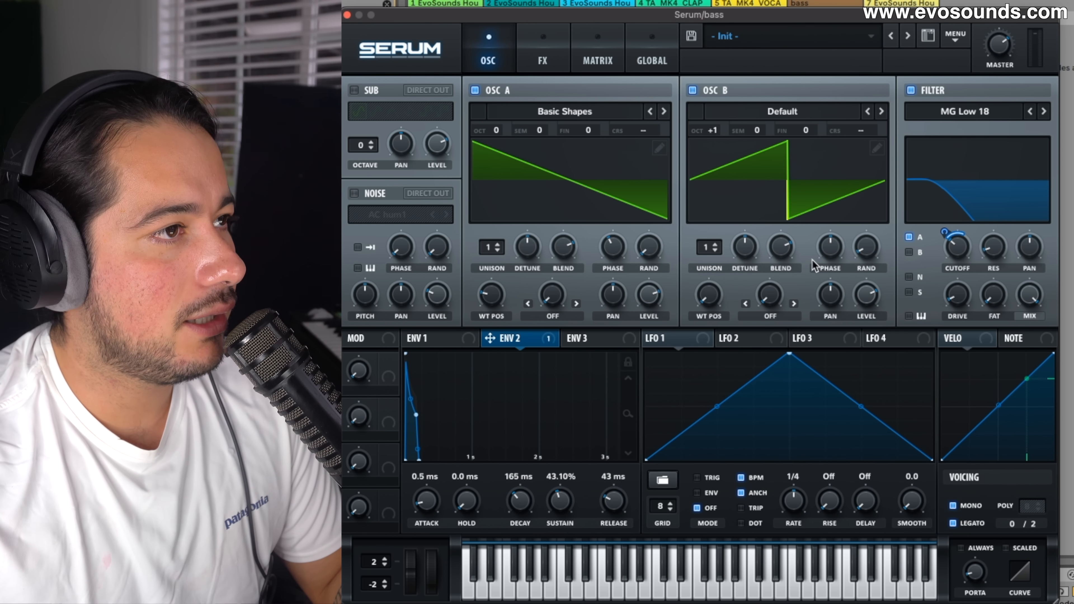
{"action": "left_click", "coordinate": [829, 259]}
{"action": "left_click", "coordinate": [909, 253]}
{"action": "left_click_drag", "start_coordinate": [830, 256], "coordinate": [831, 262]}
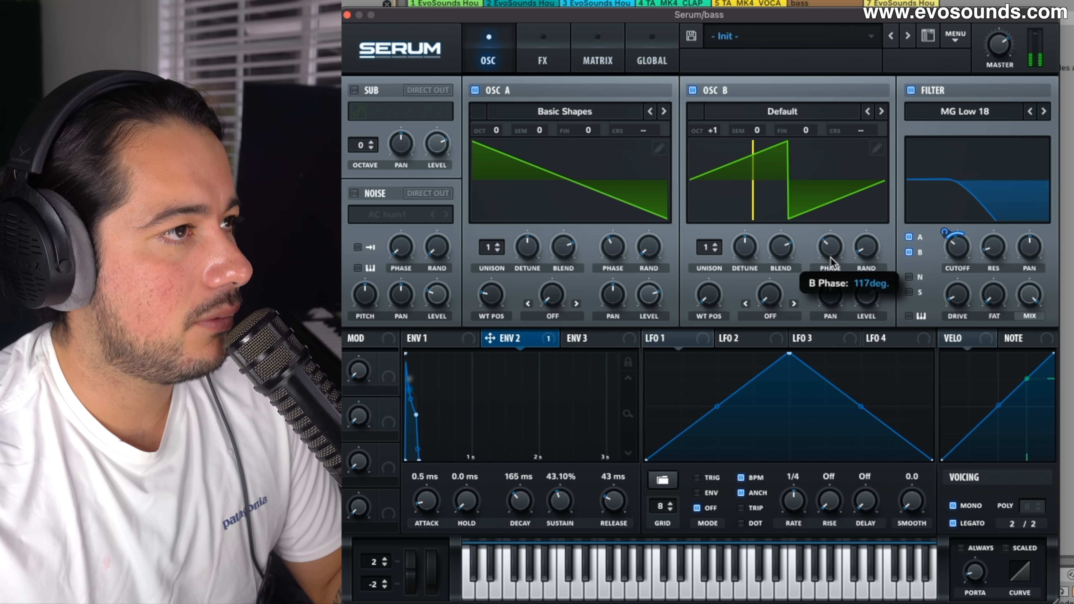
{"action": "left_click_drag", "start_coordinate": [866, 295], "coordinate": [861, 323]}
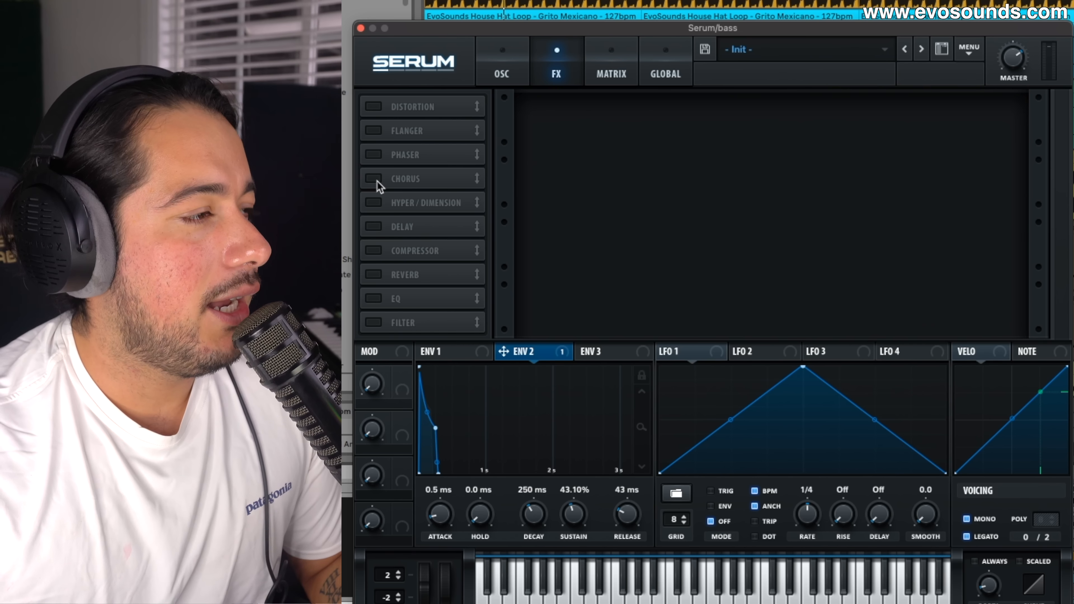
Step: Enable the Chorus effect and adjust its mix, and enable Hyper/Dimension
{"action": "left_click", "coordinate": [427, 249]}
{"action": "left_click_drag", "start_coordinate": [998, 125], "coordinate": [1005, 48]}
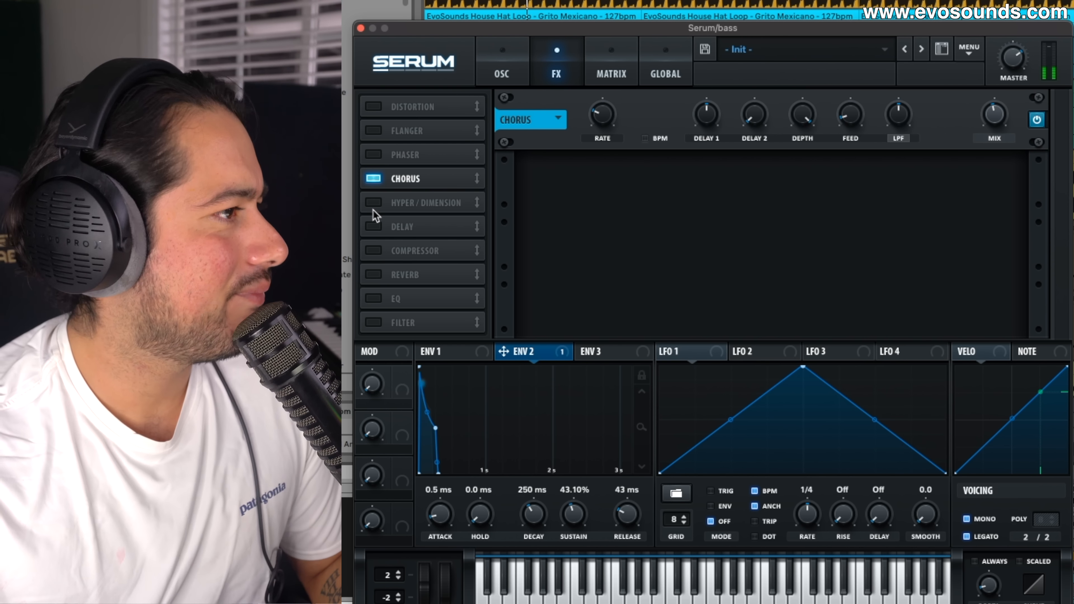
{"action": "left_click", "coordinate": [374, 204]}
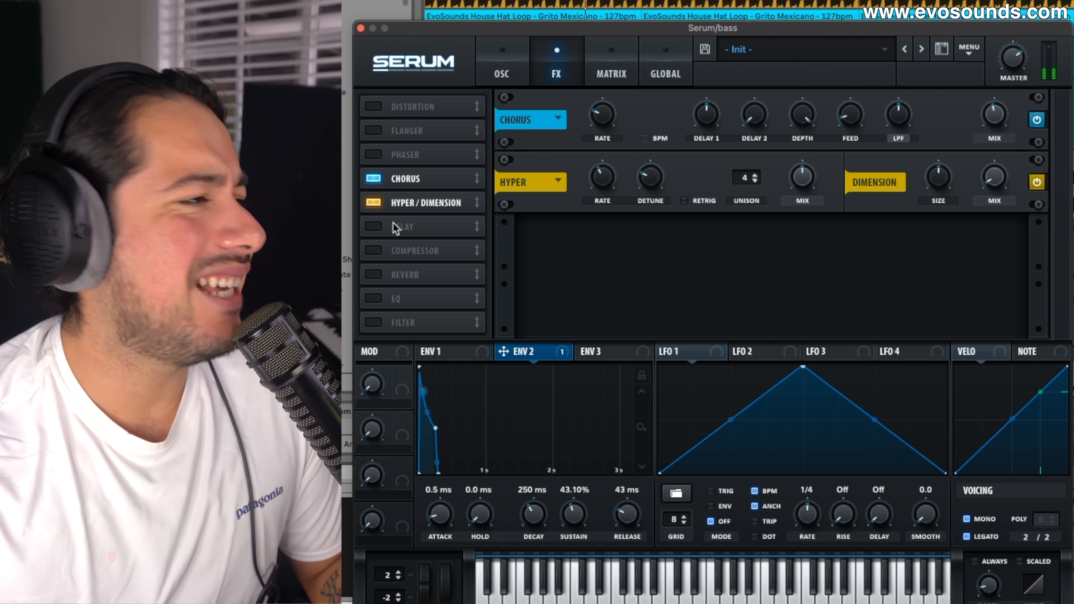
Step: Enable the EQ with a boosted peak shape on its low band, raise that band's frequency, and turn off Hyper/Dimension
{"action": "left_click", "coordinate": [373, 299]}
{"action": "left_click", "coordinate": [724, 246]}
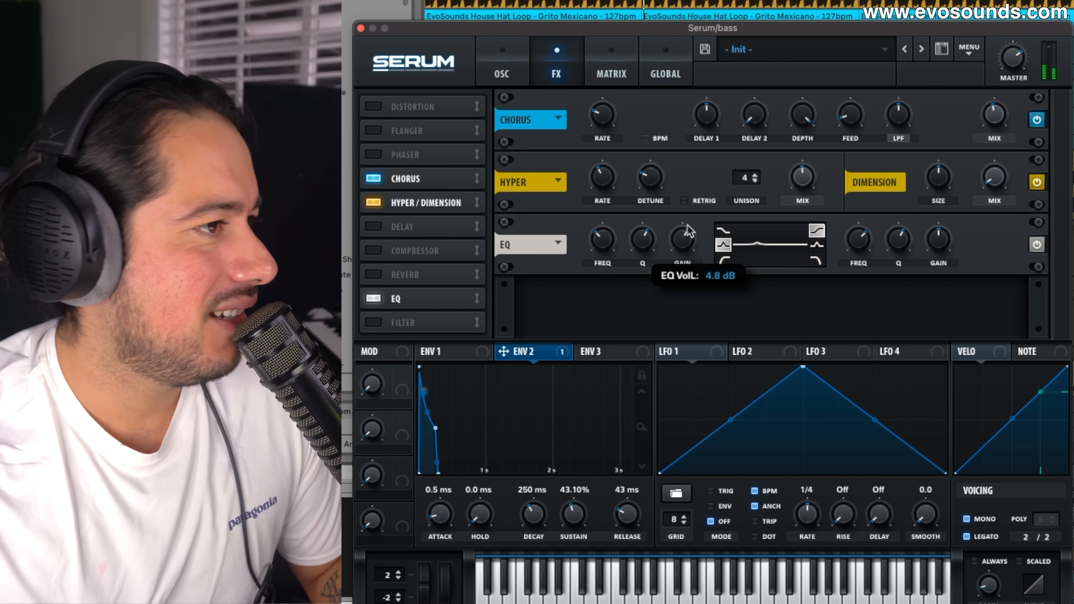
{"action": "left_click_drag", "start_coordinate": [624, 243], "coordinate": [636, 237]}
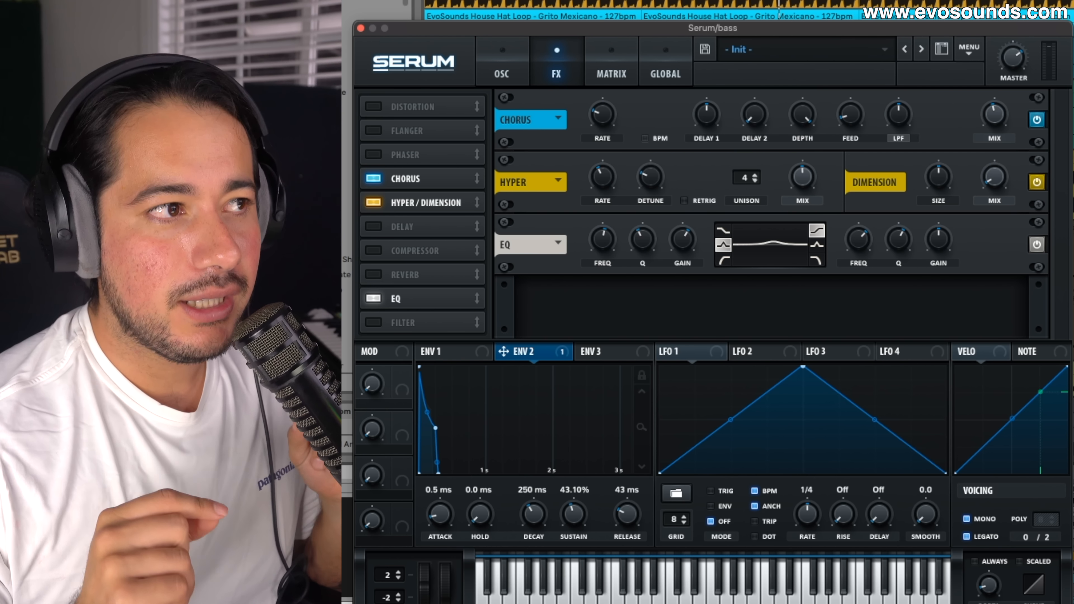
{"action": "left_click", "coordinate": [367, 203]}
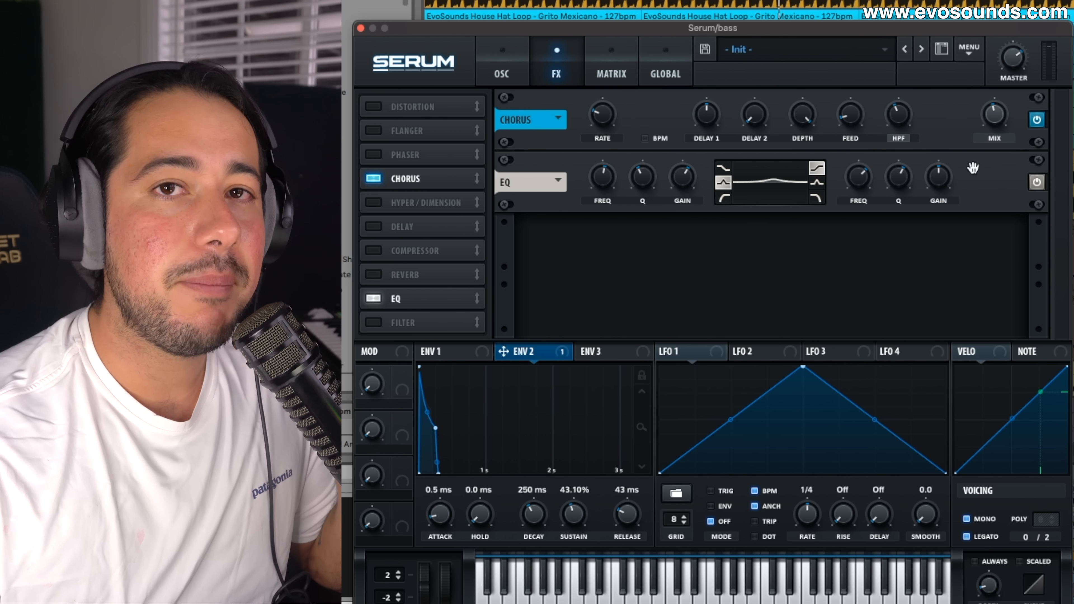
Step: Lower the Chorus high-pass cutoff and reduce its mix while auditioning playback, and try the Flanger effect
{"action": "left_click_drag", "start_coordinate": [903, 122], "coordinate": [900, 128]}
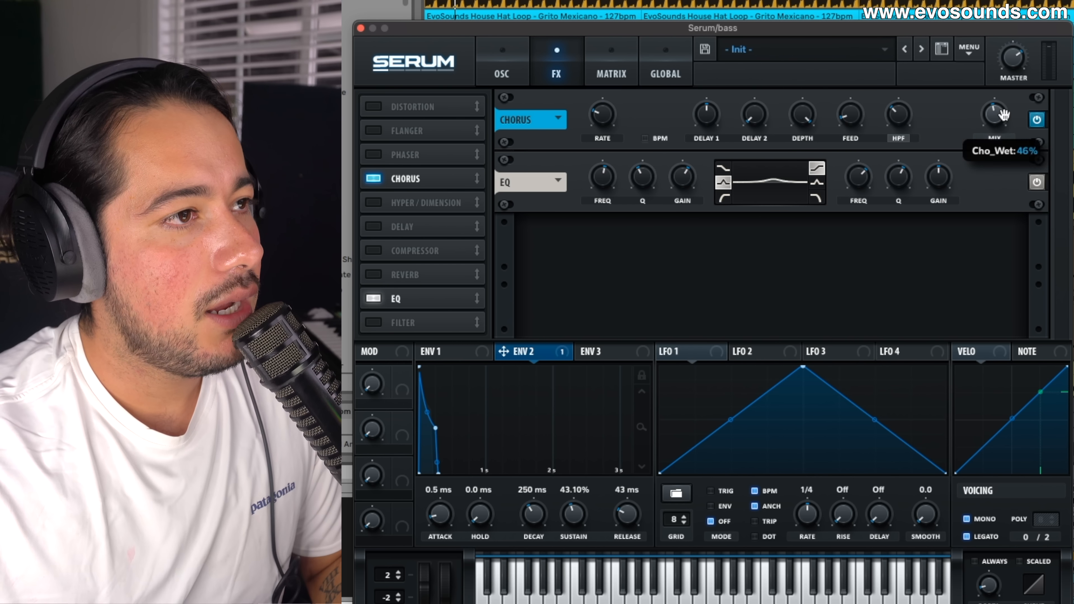
{"action": "left_click_drag", "start_coordinate": [1004, 115], "coordinate": [1004, 121]}
{"action": "key", "text": "space"}
{"action": "left_click", "coordinate": [998, 134]}
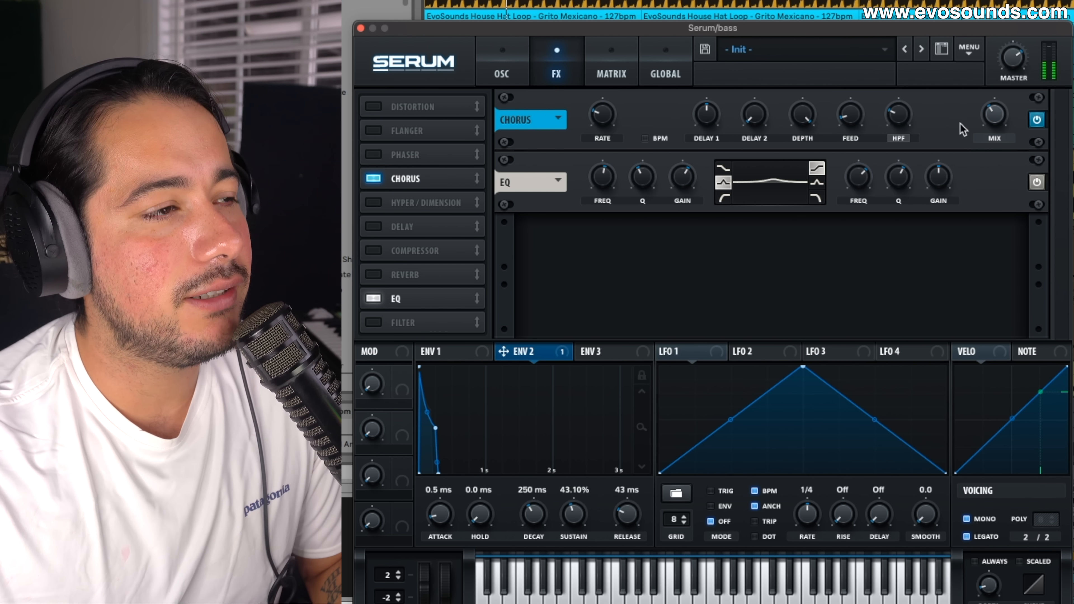
{"action": "left_click_drag", "start_coordinate": [1001, 116], "coordinate": [980, 102]}
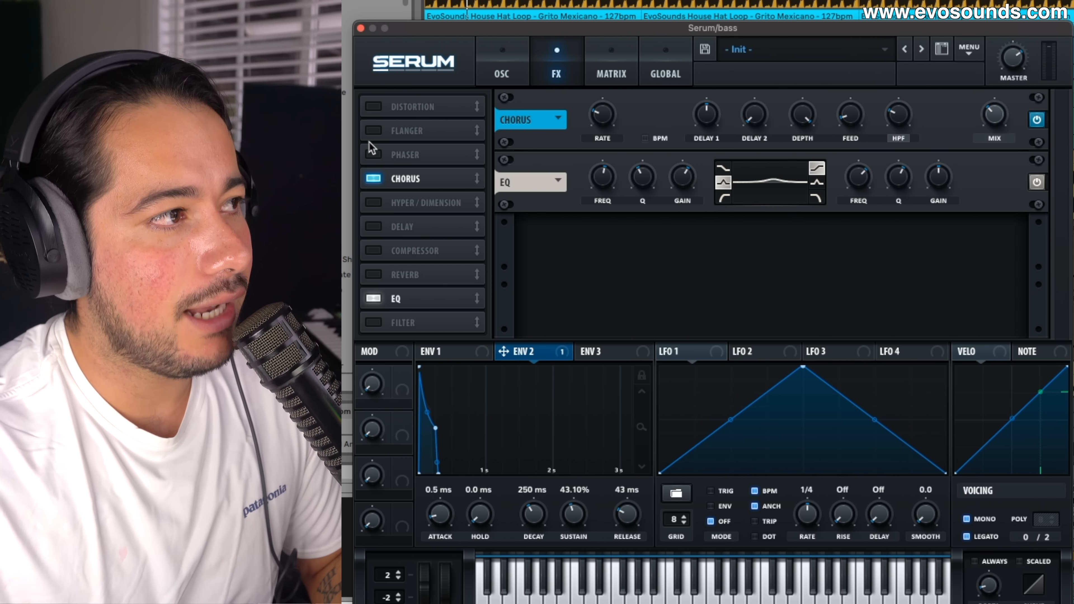
{"action": "left_click", "coordinate": [374, 131]}
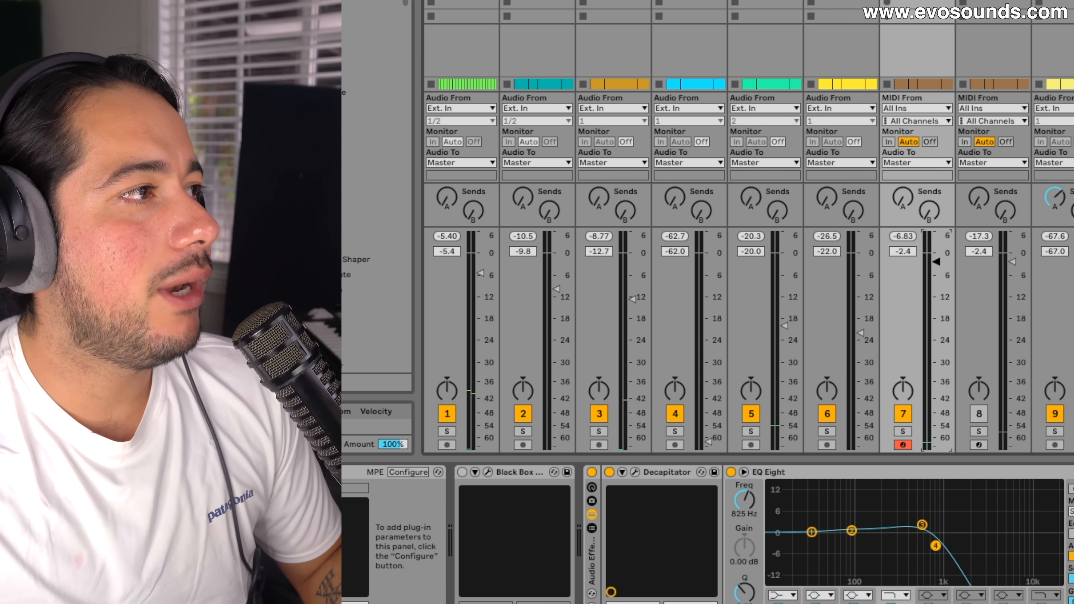
Step: Insert an empty Audio Effect Rack from the Audio Effects utilities before Black Box on the bass track and show its chain list
{"action": "left_click", "coordinate": [237, 170]}
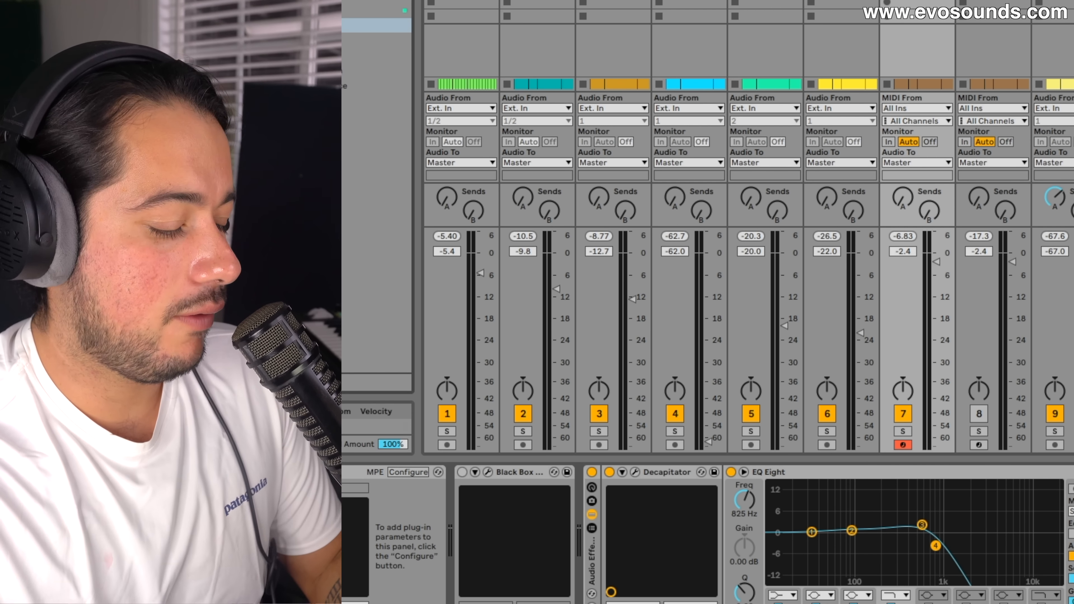
{"action": "left_click", "coordinate": [288, 26]}
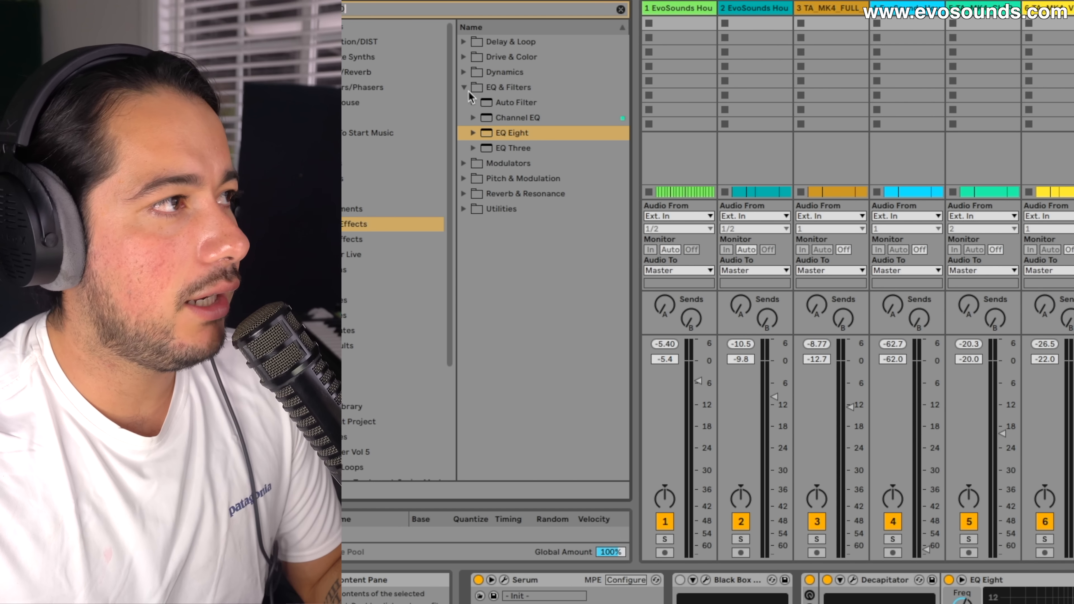
{"action": "left_click", "coordinate": [465, 88]}
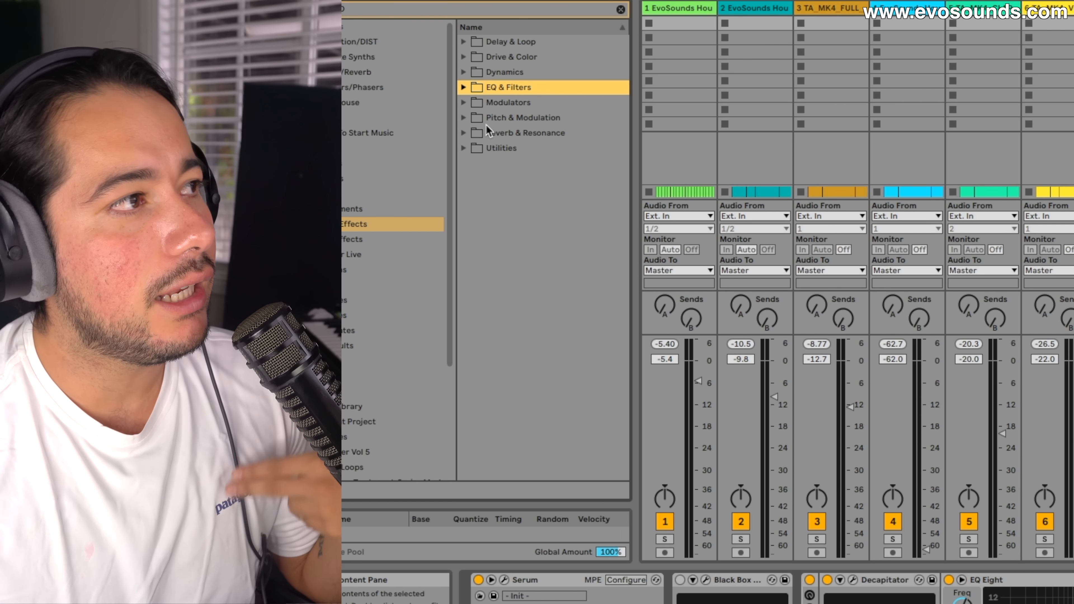
{"action": "left_click", "coordinate": [463, 61]}
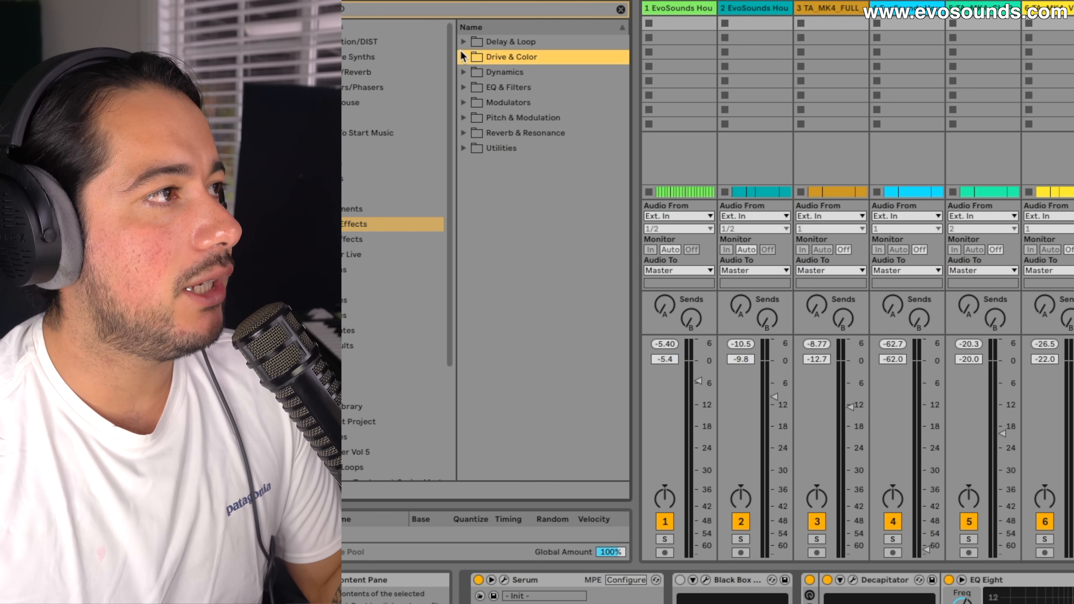
{"action": "left_click", "coordinate": [463, 42]}
{"action": "left_click", "coordinate": [463, 42]}
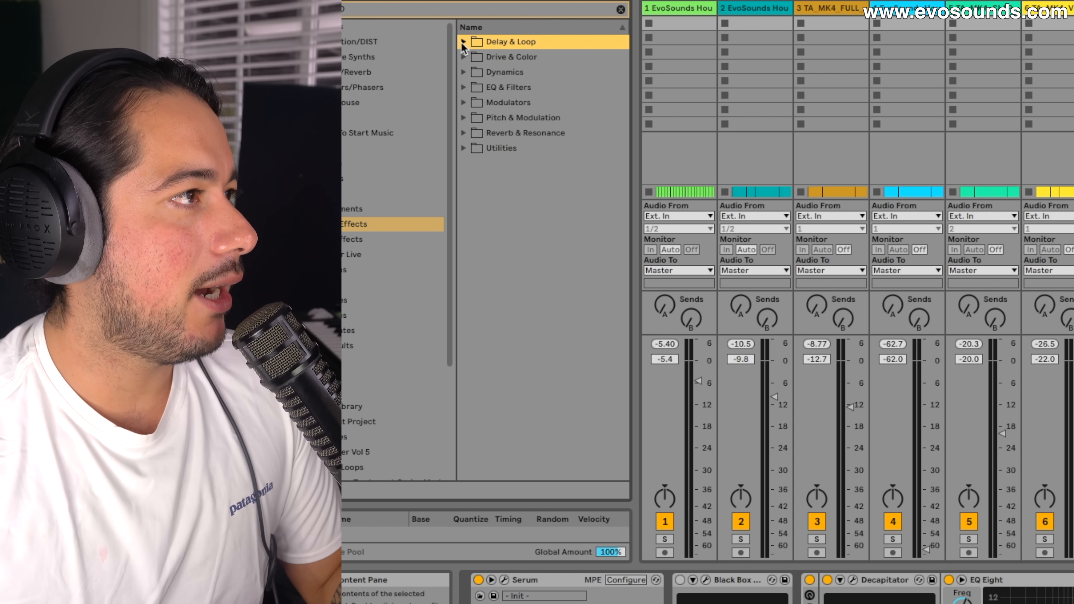
{"action": "left_click", "coordinate": [462, 148]}
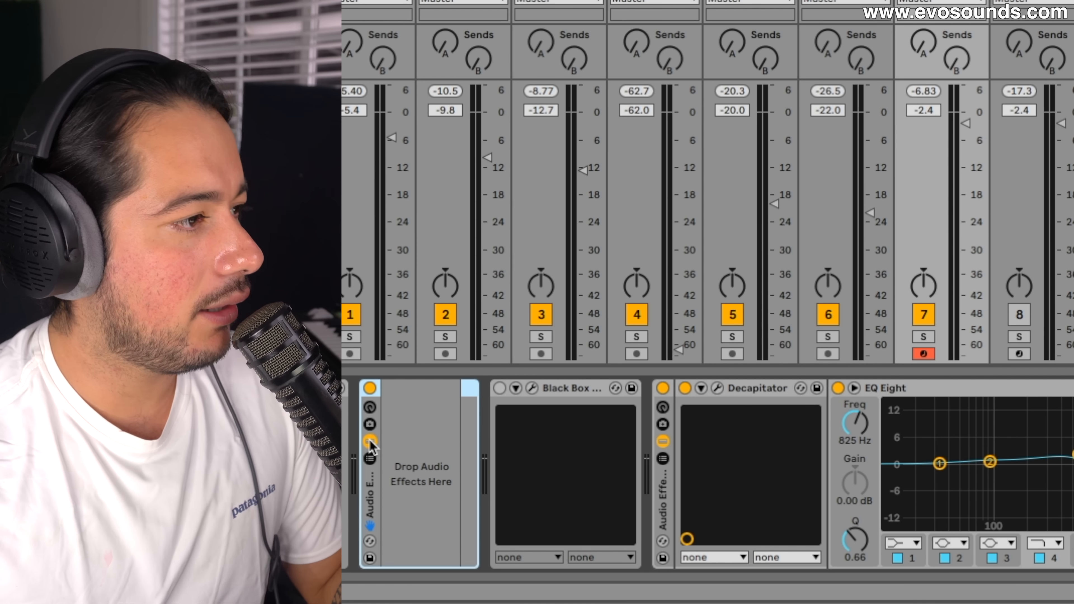
{"action": "left_click", "coordinate": [370, 458]}
{"action": "right_click", "coordinate": [440, 470]}
{"action": "left_click", "coordinate": [442, 478]}
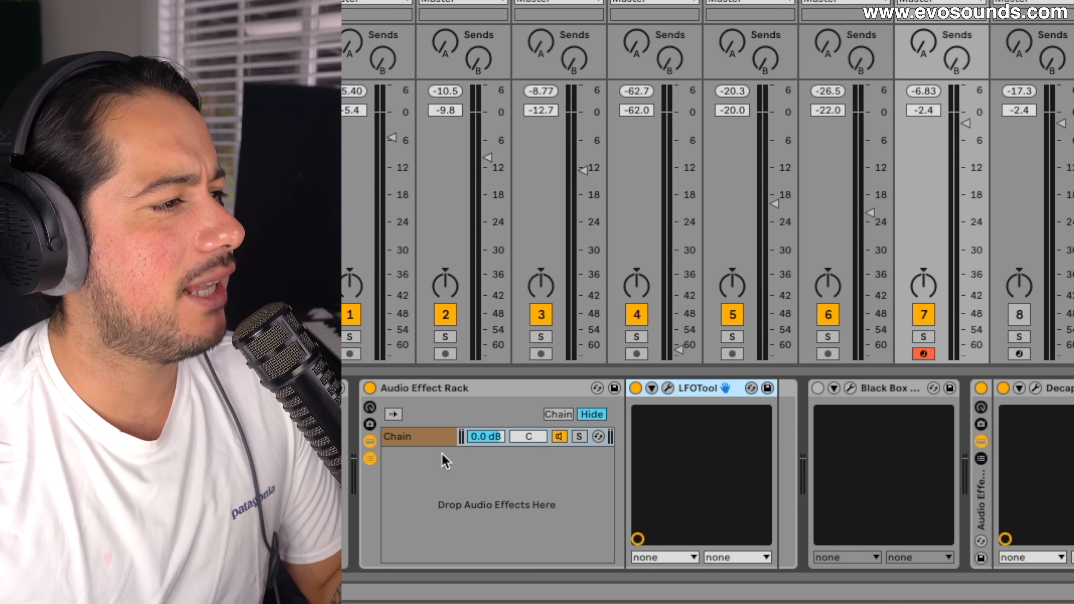
{"action": "key", "text": "super+z"}
Step: Create three empty chains in the Audio Effect Rack
{"action": "right_click", "coordinate": [428, 452]}
{"action": "left_click", "coordinate": [471, 486]}
{"action": "right_click", "coordinate": [438, 484]}
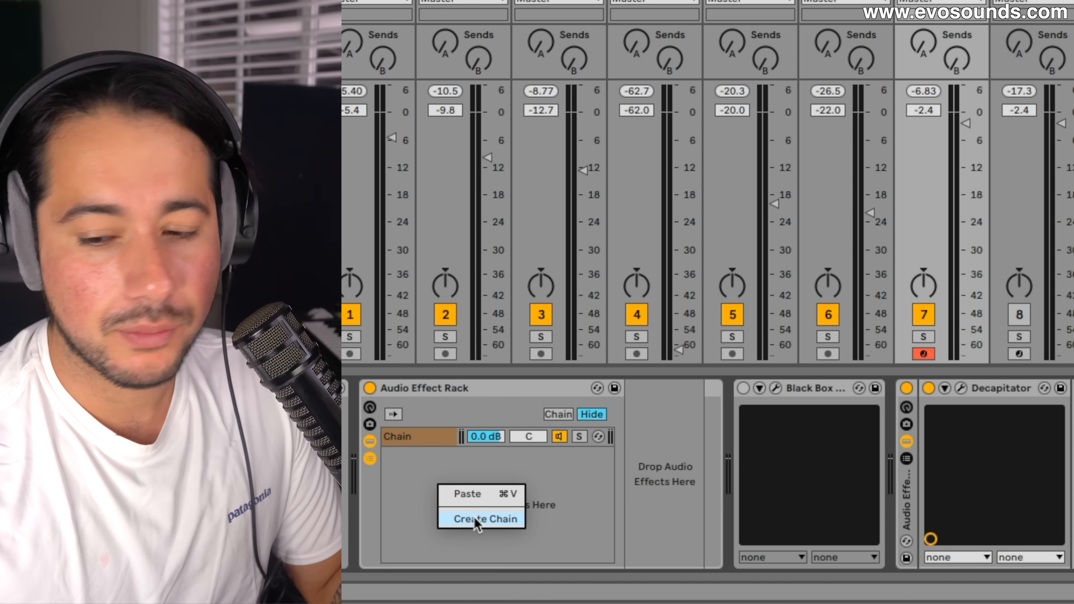
{"action": "left_click", "coordinate": [474, 523]}
{"action": "right_click", "coordinate": [438, 500]}
{"action": "left_click", "coordinate": [474, 535]}
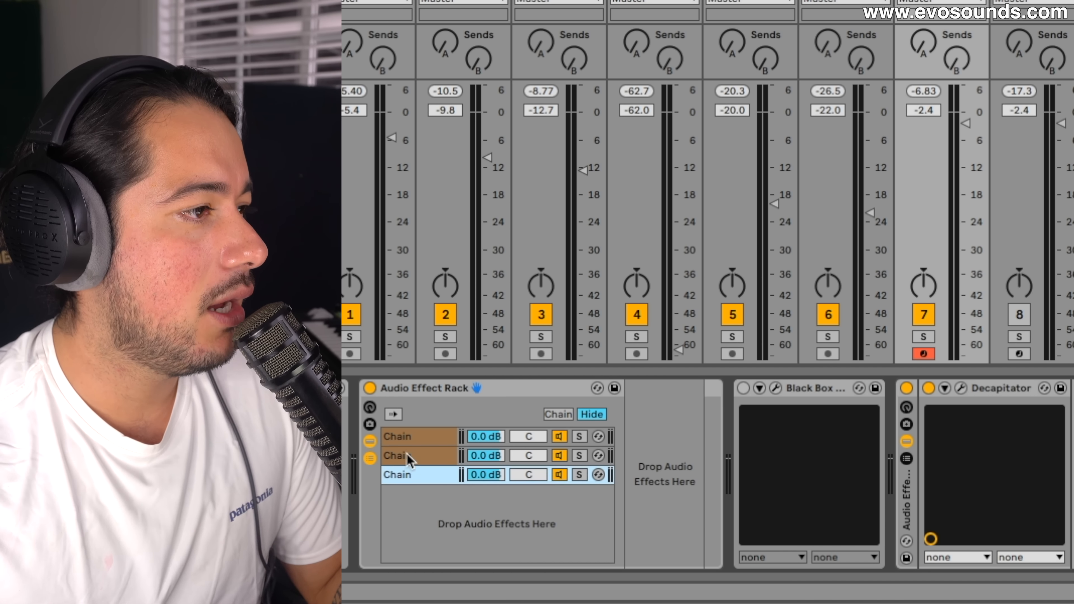
Step: Rename the second rack chain "chorus" and the third chain "REVERB"
{"action": "left_click", "coordinate": [406, 452]}
{"action": "key", "text": "super+r"}
{"action": "type", "text": "c"}
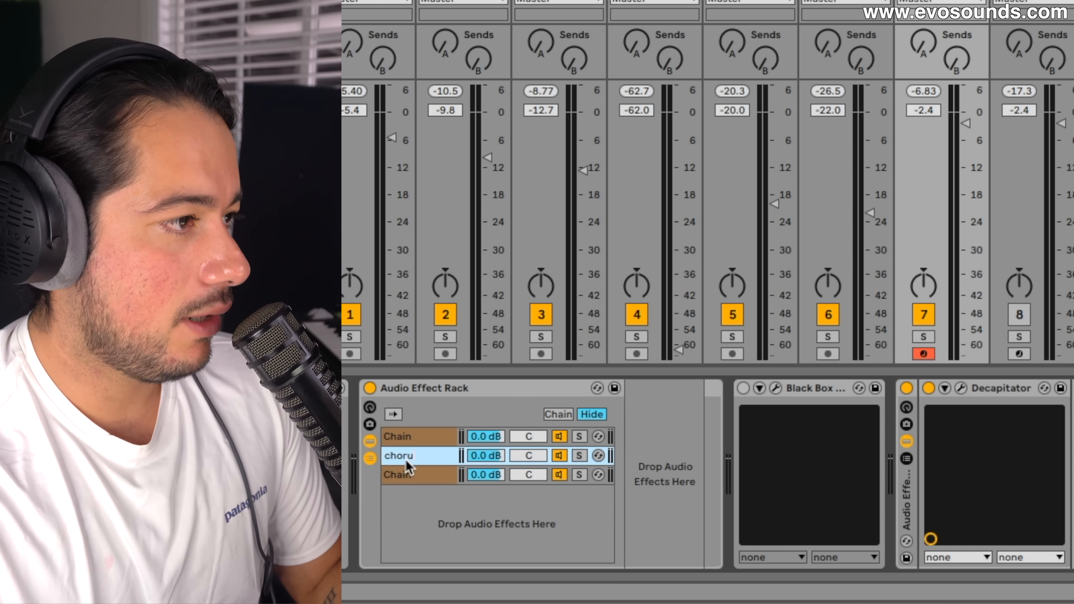
{"action": "type", "text": "horus"}
{"action": "left_click", "coordinate": [405, 475]}
{"action": "key", "text": "super+r"}
{"action": "type", "text": "REV"}
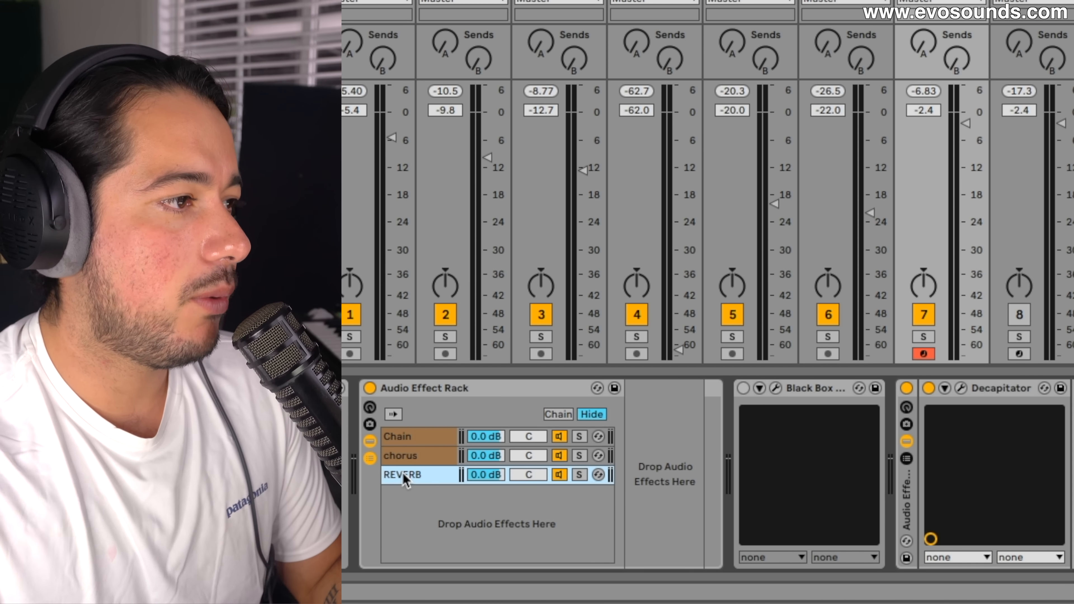
Step: Add Chorus-Ensemble to the chorus chain at 100% dry/wet with its filter frequency at 417 Hz, followed by an EQ Eight
{"action": "left_click", "coordinate": [425, 459]}
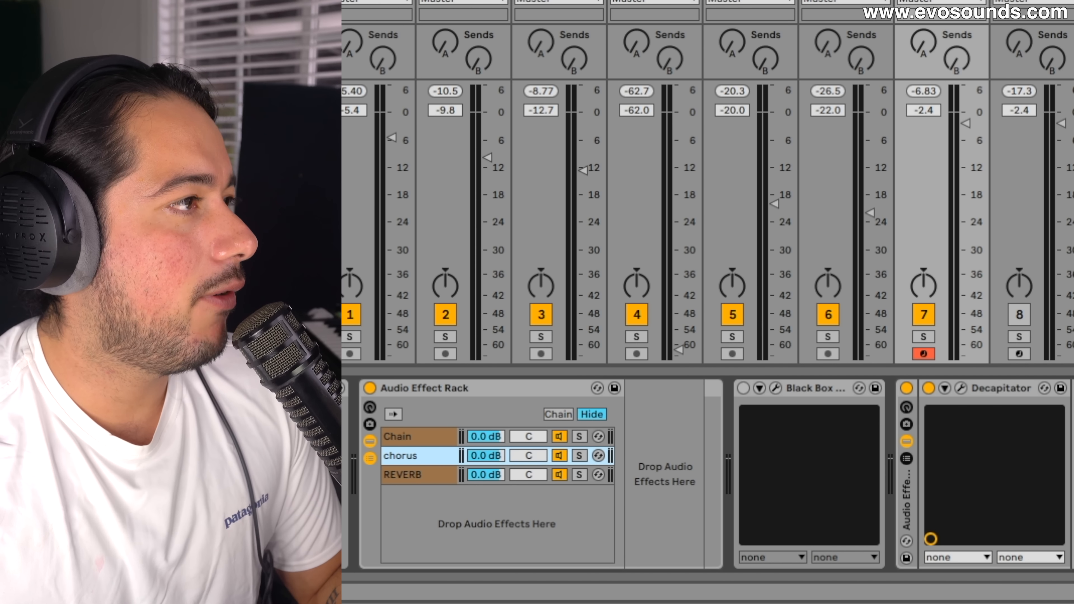
{"action": "key", "text": "super+f"}
{"action": "left_click_drag", "start_coordinate": [844, 540], "coordinate": [845, 491]}
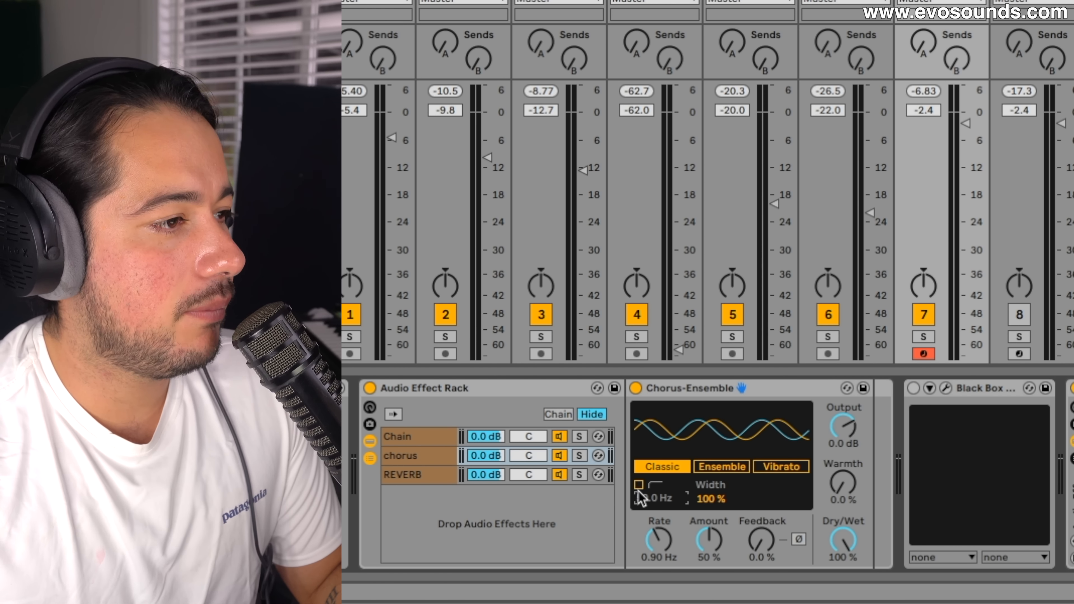
{"action": "left_click_drag", "start_coordinate": [638, 491], "coordinate": [638, 470]}
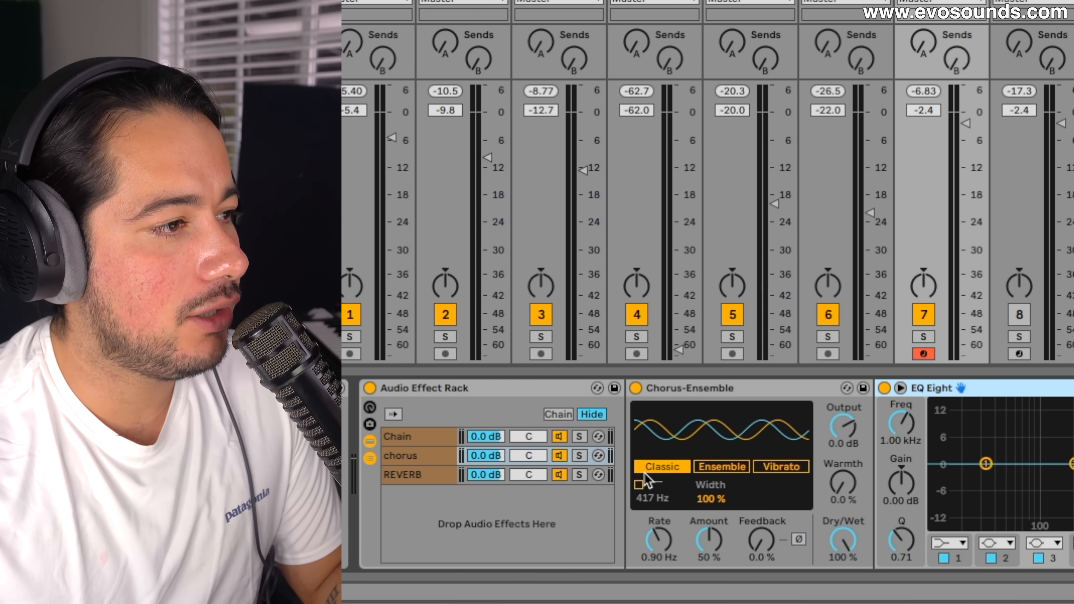
Step: Solo the chorus chain and the bass track during playback
{"action": "left_click", "coordinate": [578, 457]}
{"action": "key", "text": "space"}
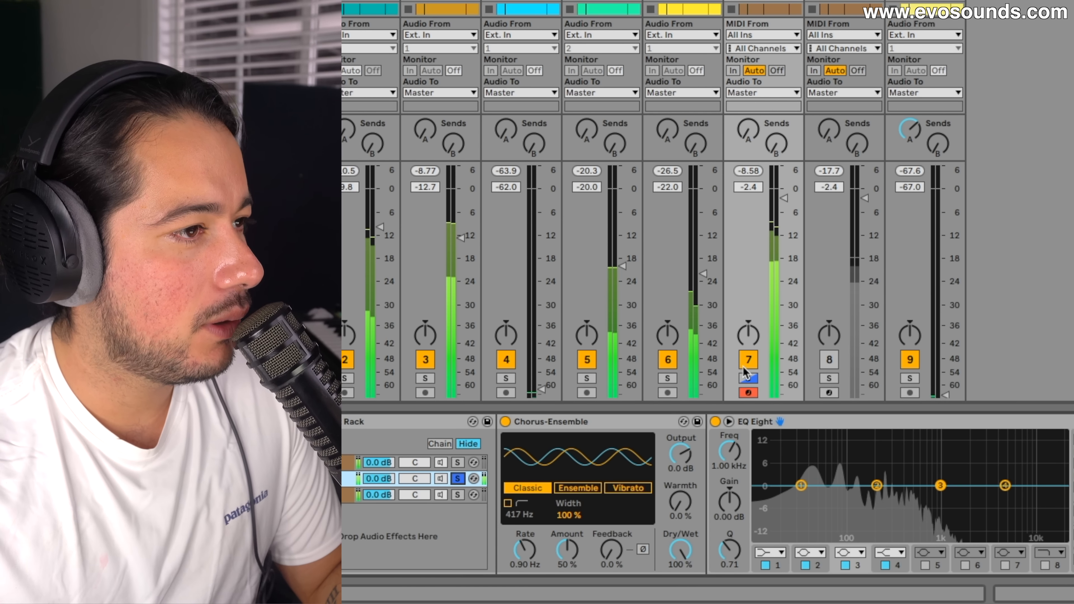
{"action": "left_click", "coordinate": [748, 378]}
{"action": "left_click", "coordinate": [681, 550]}
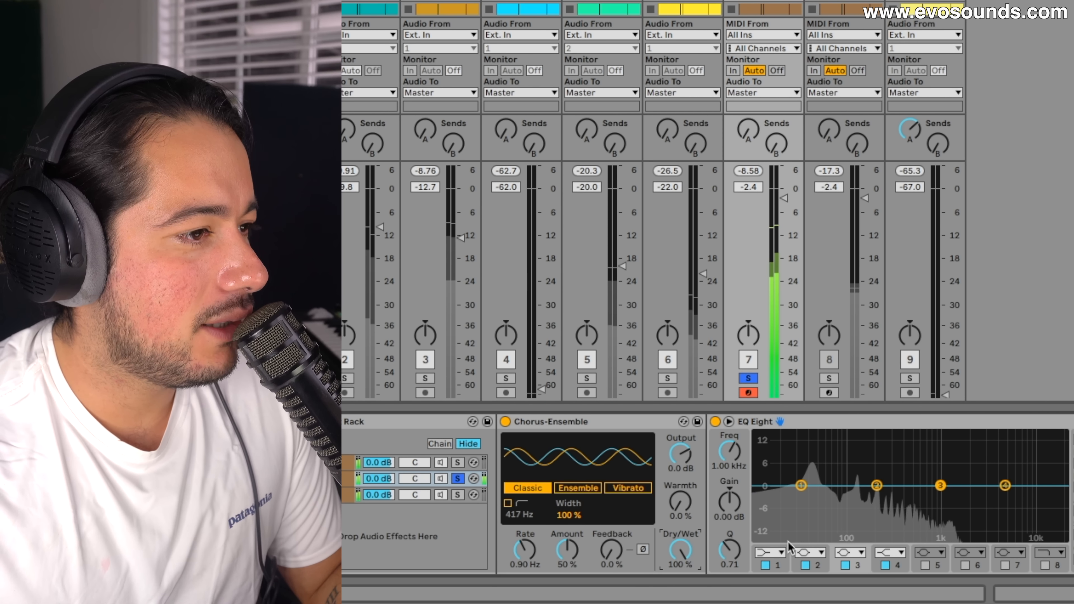
Step: Set the second EQ Eight band on the chorus chain to a low cut at 240 Hz, and toggle the rack to compare
{"action": "left_click", "coordinate": [808, 553]}
{"action": "left_click", "coordinate": [808, 470]}
{"action": "left_click_drag", "start_coordinate": [877, 499], "coordinate": [954, 471]}
{"action": "right_click", "coordinate": [879, 420]}
{"action": "left_click", "coordinate": [886, 410]}
{"action": "left_click", "coordinate": [1047, 565]}
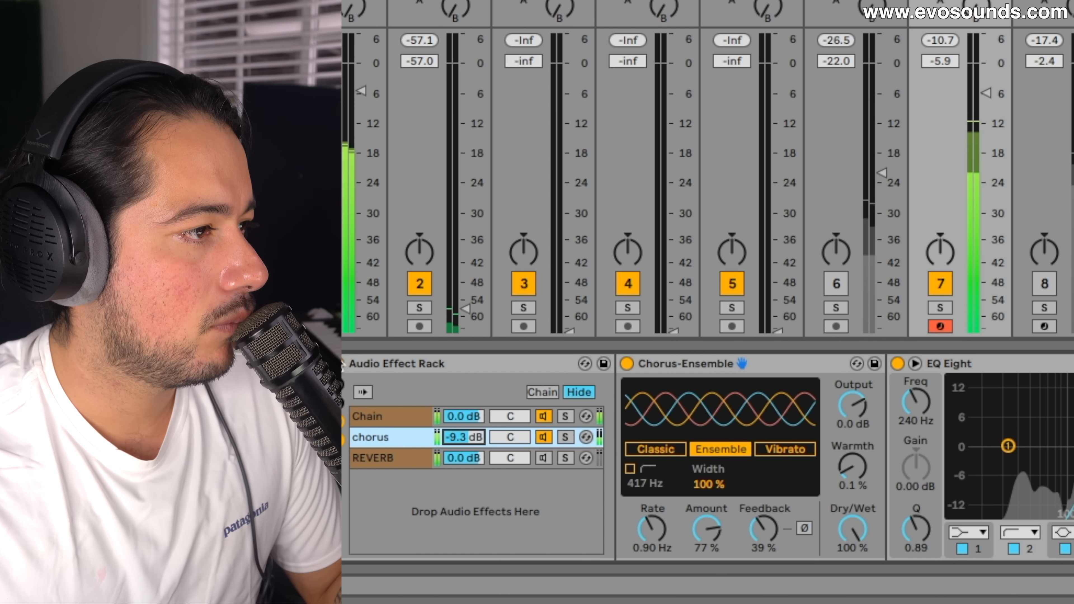
{"action": "left_click", "coordinate": [343, 365]}
{"action": "left_click", "coordinate": [341, 364]}
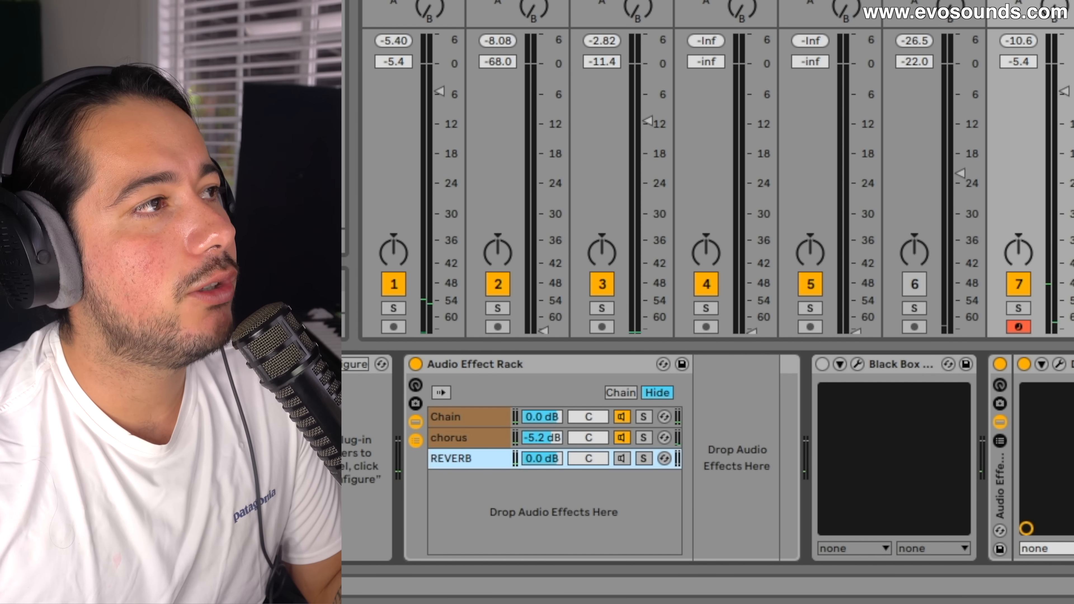
Step: Add Reverb to the REVERB chain, enable its input Lo Cut, and move the input filter to 1.93 kHz
{"action": "key", "text": "super+f"}
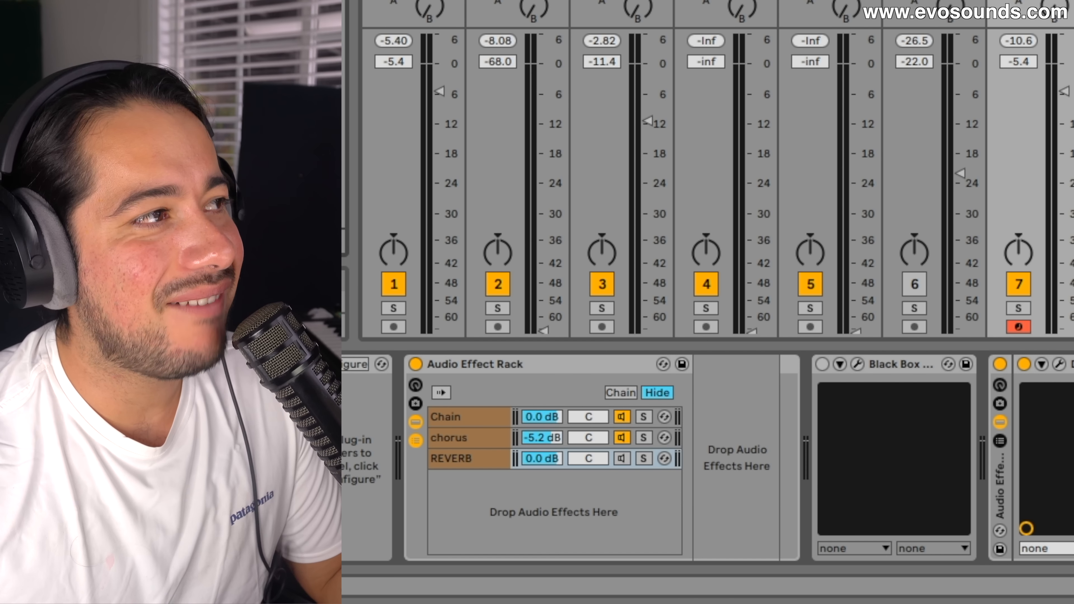
{"action": "left_click", "coordinate": [491, 461]}
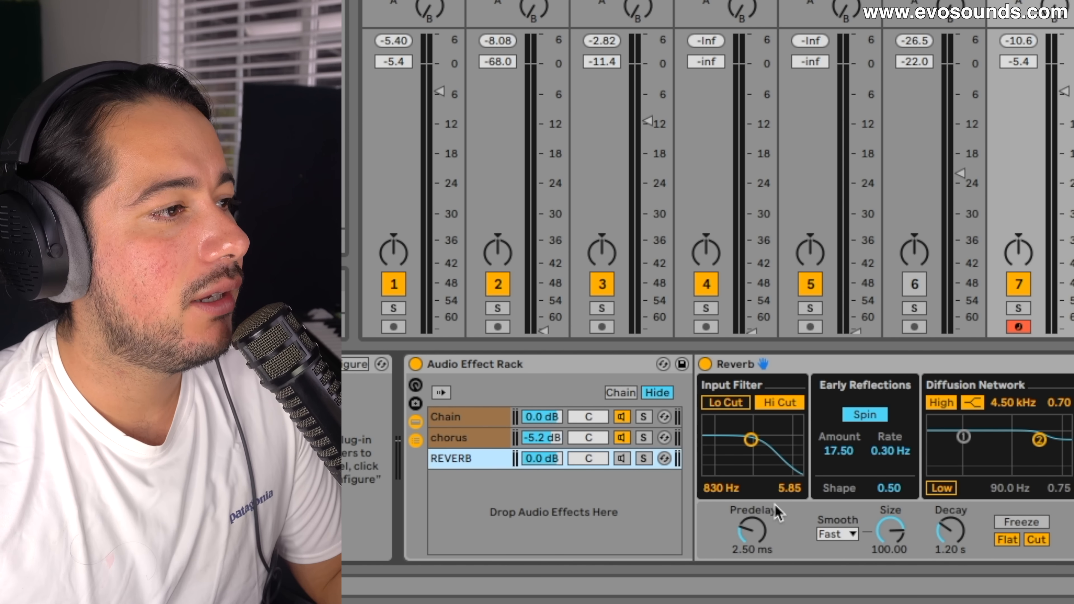
{"action": "left_click", "coordinate": [719, 404]}
{"action": "left_click_drag", "start_coordinate": [751, 439], "coordinate": [763, 441]}
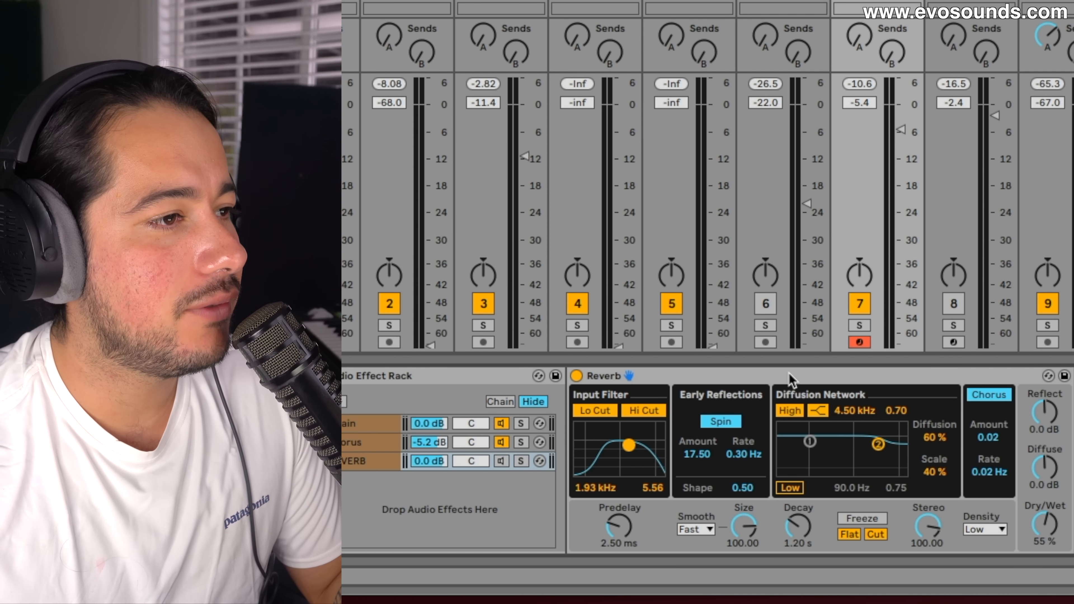
Step: Audition the soloed bass and REVERB chain while setting Reverb to 100% dry/wet, 1.99 ms predelay, 2.74 size and 373 ms decay
{"action": "left_click", "coordinate": [863, 326]}
{"action": "left_click_drag", "start_coordinate": [806, 517], "coordinate": [806, 527]}
{"action": "key", "text": "space"}
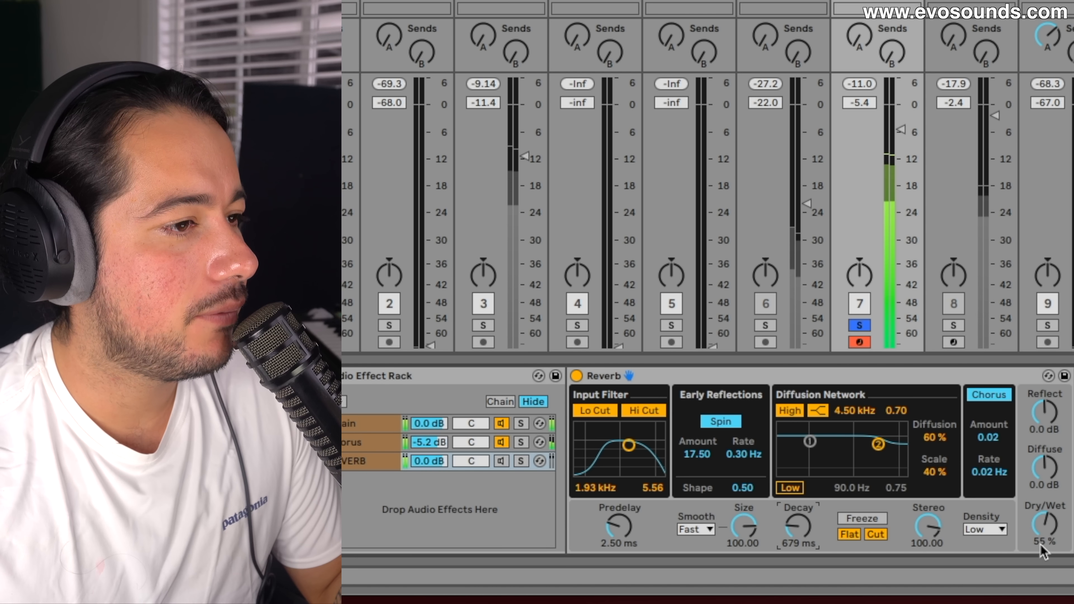
{"action": "left_click_drag", "start_coordinate": [1043, 548], "coordinate": [1044, 487]}
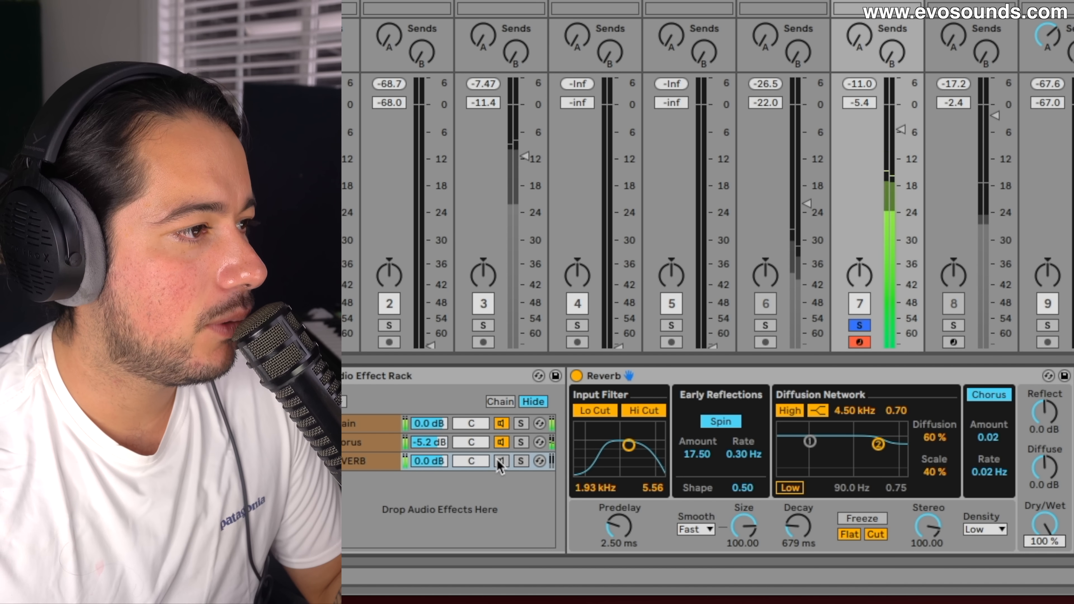
{"action": "left_click", "coordinate": [522, 461]}
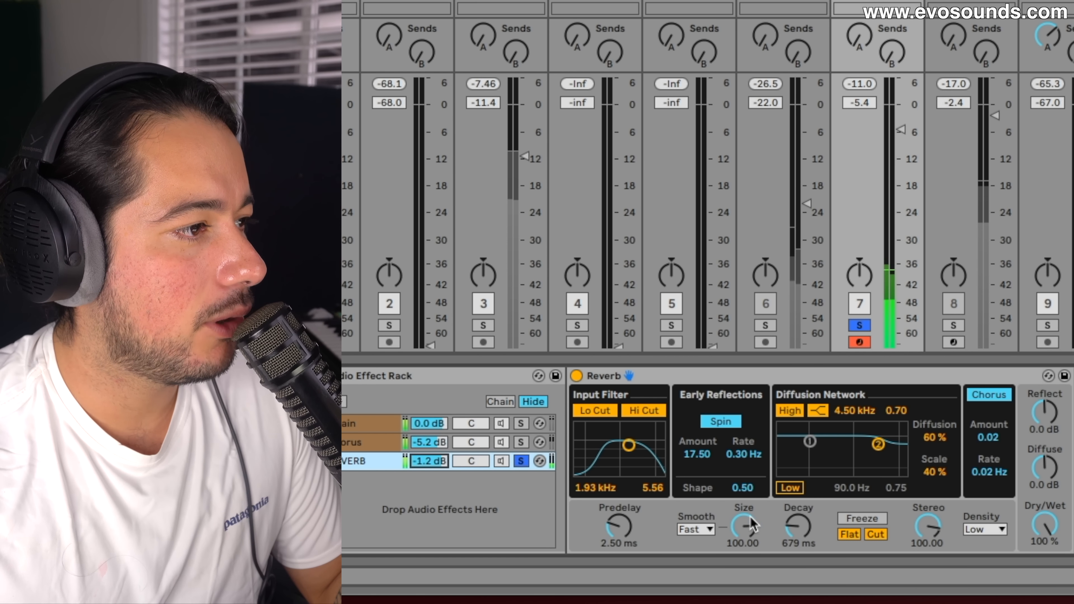
{"action": "left_click_drag", "start_coordinate": [801, 535], "coordinate": [764, 568]}
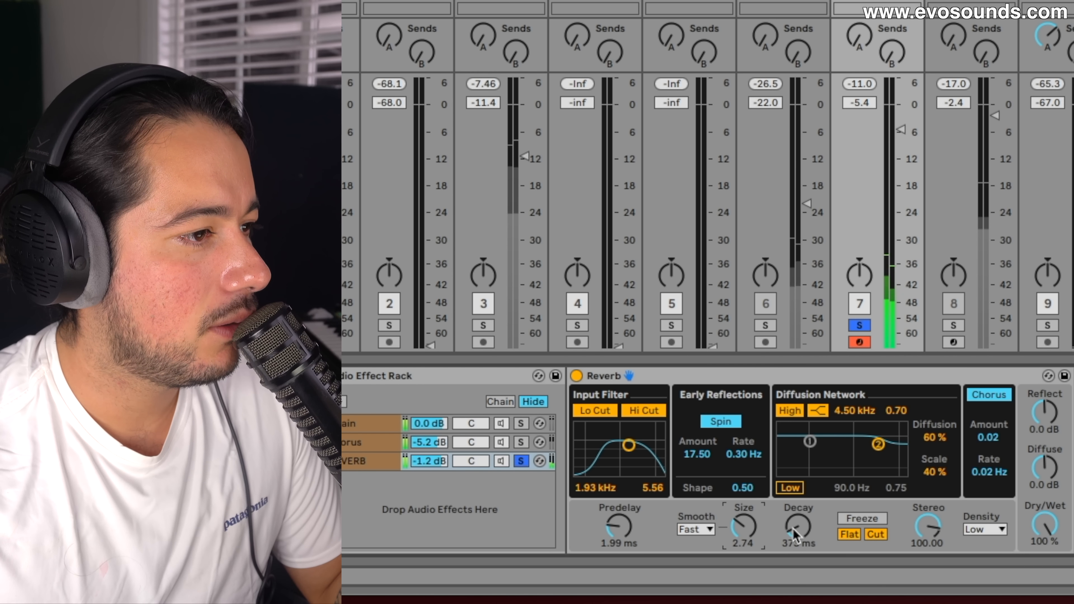
Step: Unsolo the REVERB chain, set its volume to -6.2 dB against the other chains, and stop playback
{"action": "double_click", "coordinate": [429, 462]}
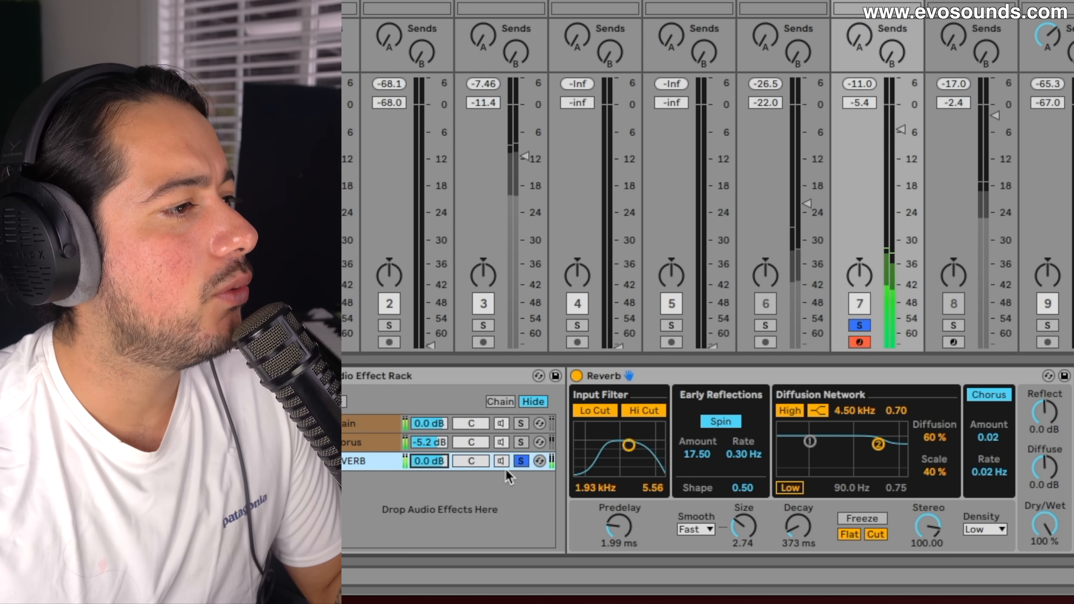
{"action": "left_click", "coordinate": [519, 462]}
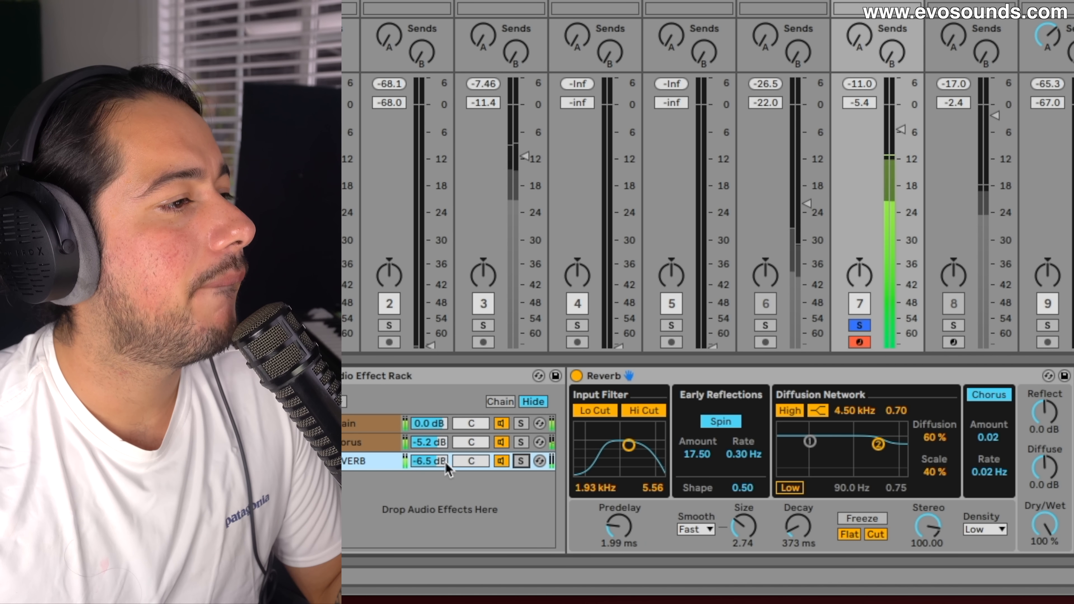
{"action": "mouse_move", "coordinate": [442, 463]}
{"action": "left_mouse_down"}
{"action": "mouse_move", "coordinate": [442, 450]}
{"action": "mouse_move", "coordinate": [430, 470]}
{"action": "left_mouse_up"}
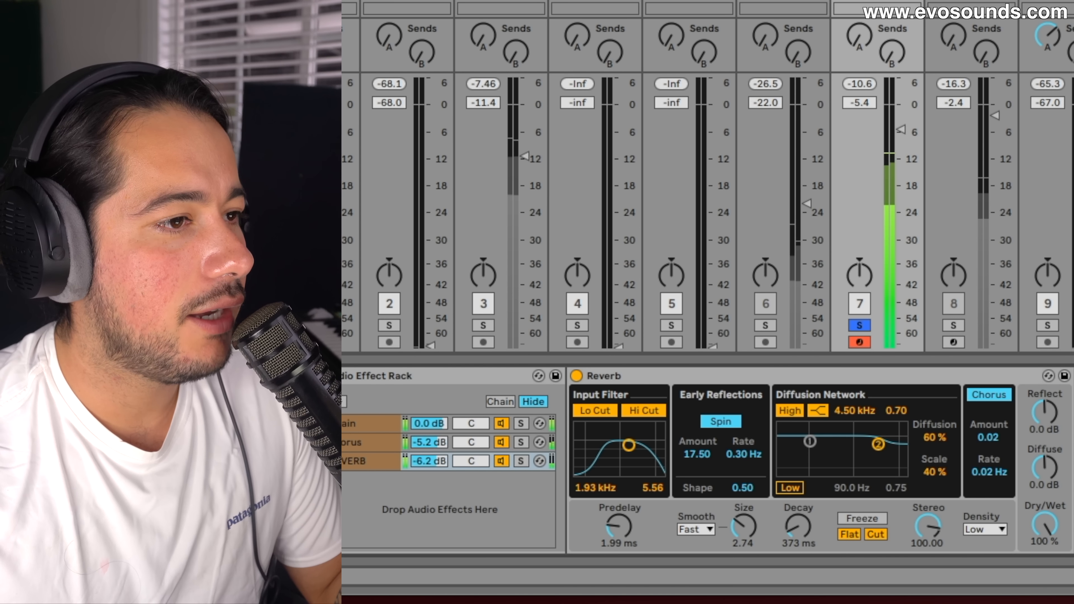
{"action": "key", "text": "space"}
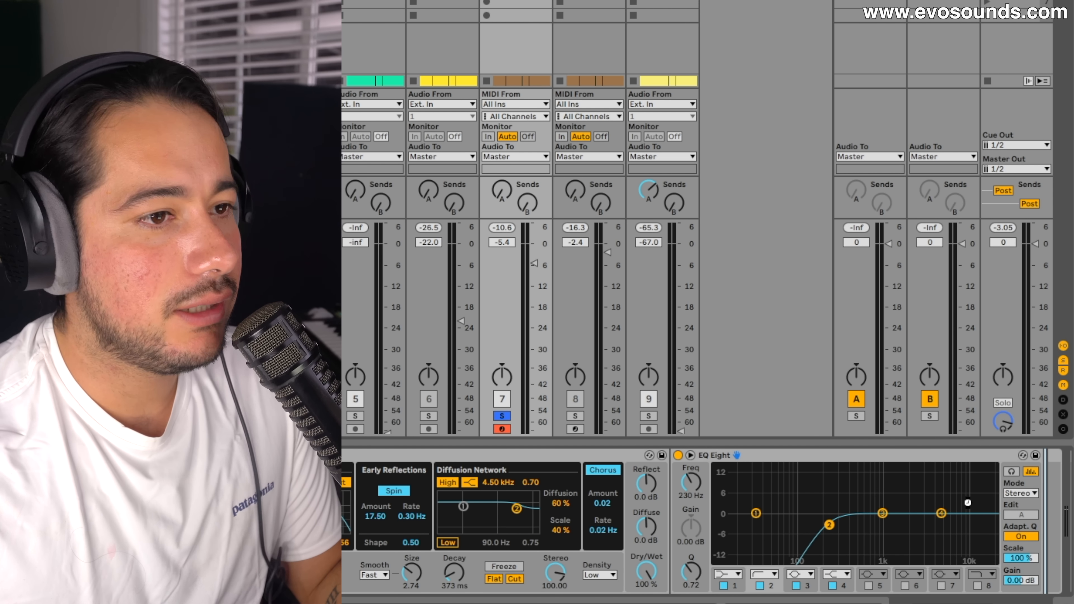
Step: Add Redux after the REVERB chain's EQ Eight with a 3.03 kHz rate and 14% jitter, comparing the bass alone and in the mix
{"action": "scroll", "coordinate": [968, 503], "scroll_direction": "right", "scroll_amount": 3}
{"action": "key", "text": "space"}
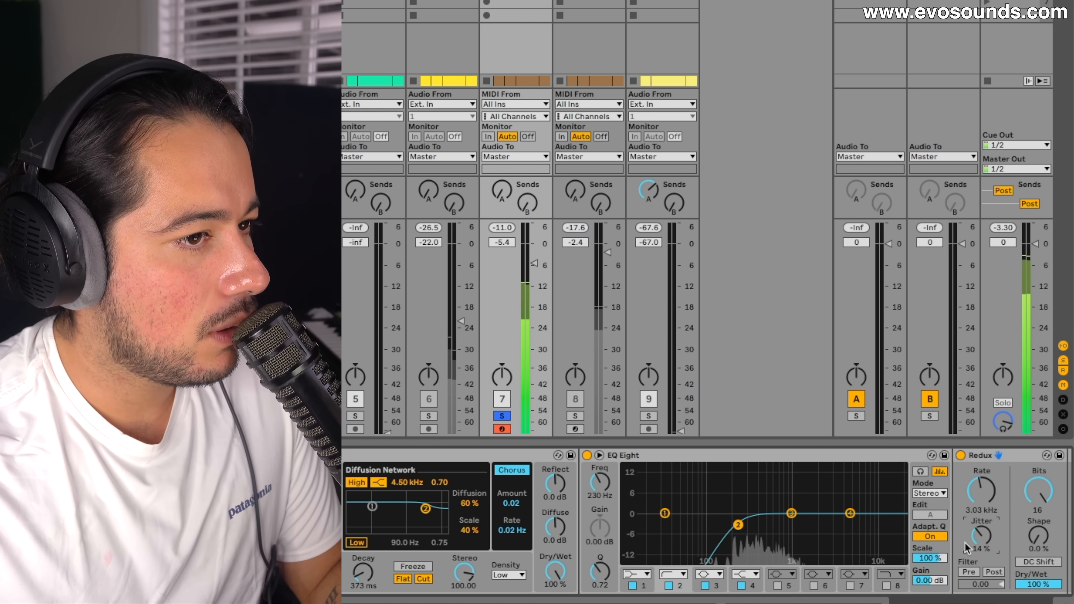
{"action": "left_click", "coordinate": [502, 416]}
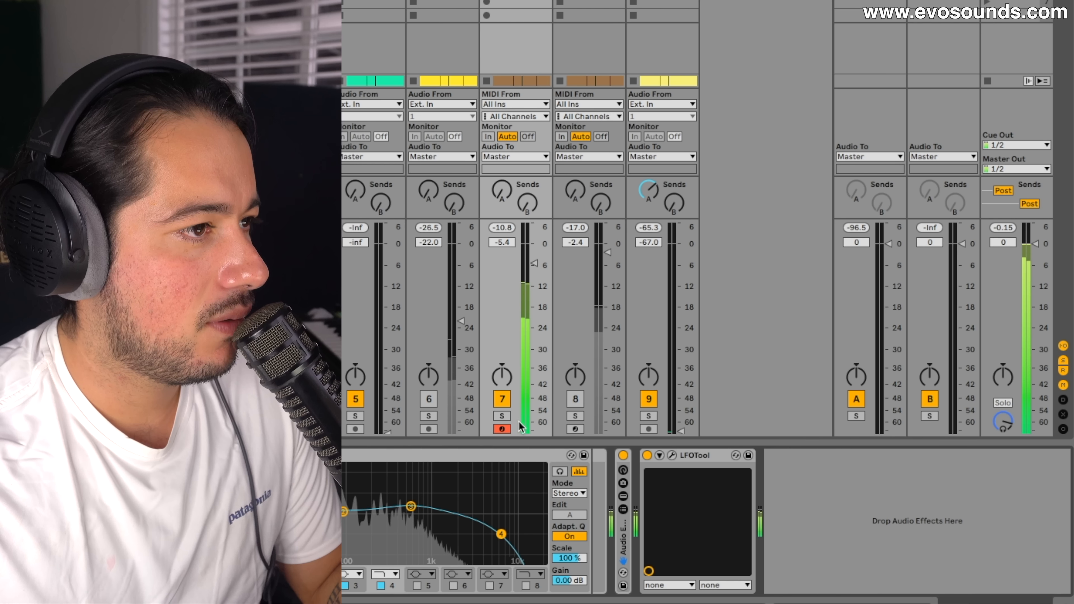
{"action": "left_click", "coordinate": [502, 416]}
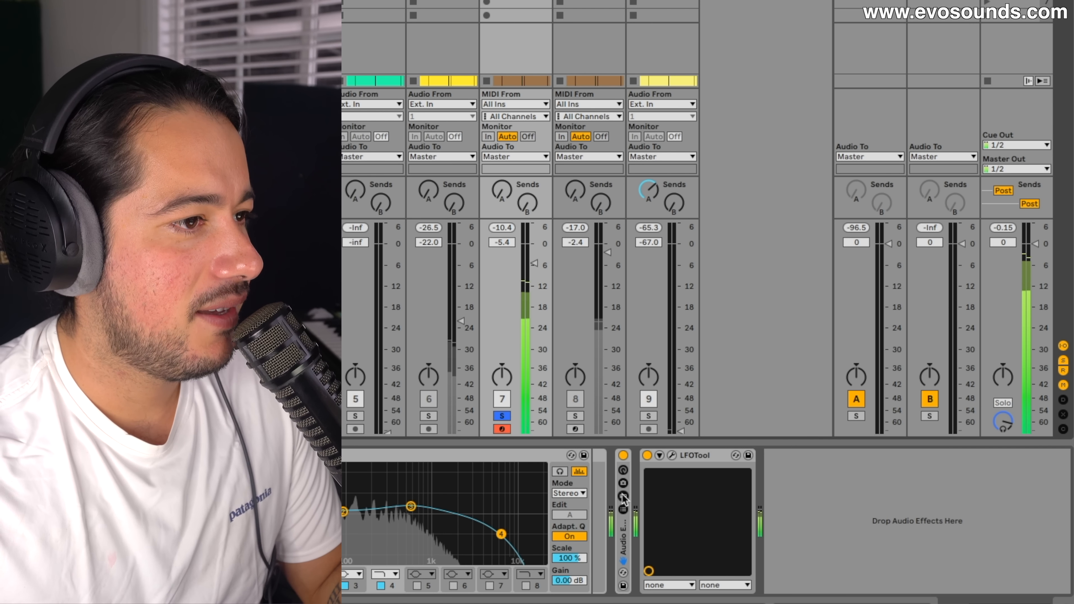
Step: Unfold the effect rack, lower the REVERB chain to -16.2 dB, and raise the unsoloed bass track's volume to -4.5 dB
{"action": "left_click", "coordinate": [623, 496]}
{"action": "left_click", "coordinate": [726, 522]}
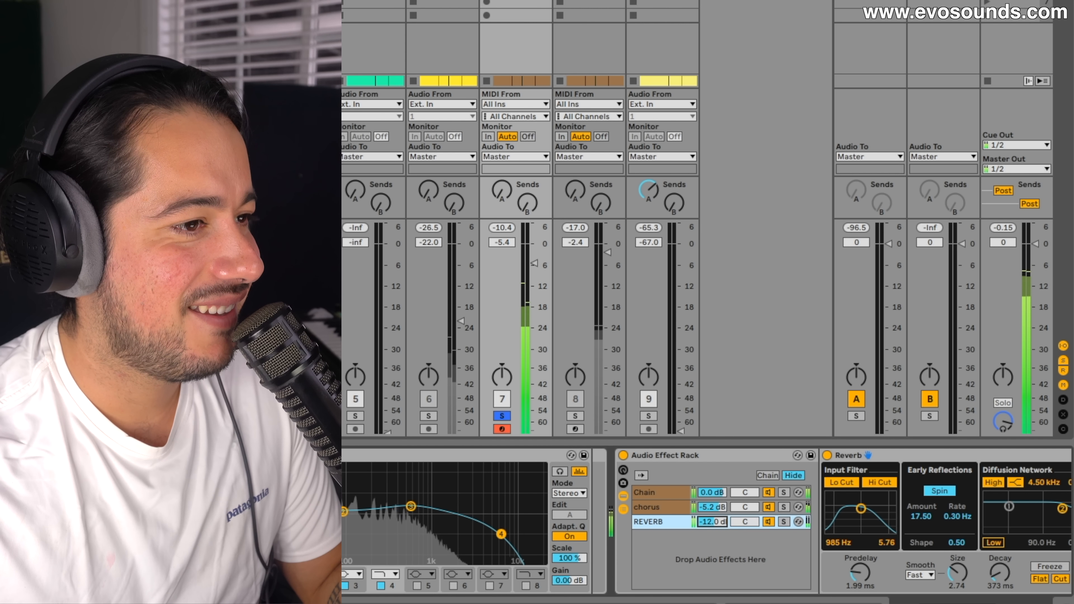
{"action": "left_click_drag", "start_coordinate": [714, 522], "coordinate": [713, 529]}
{"action": "left_click", "coordinate": [502, 416]}
{"action": "left_click_drag", "start_coordinate": [534, 263], "coordinate": [534, 260]}
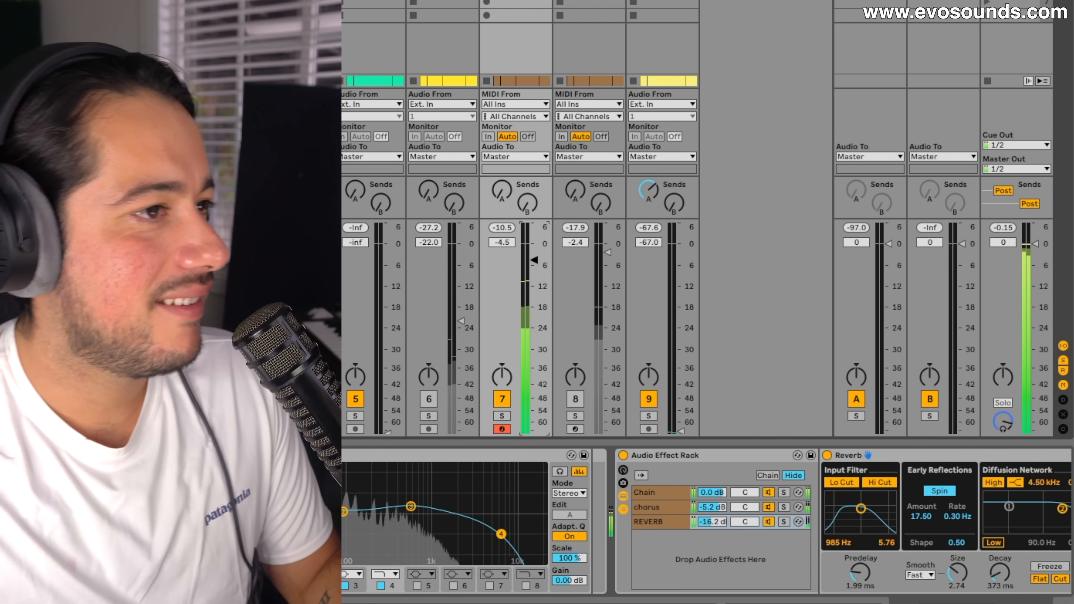
{"action": "right_click", "coordinate": [667, 555]}
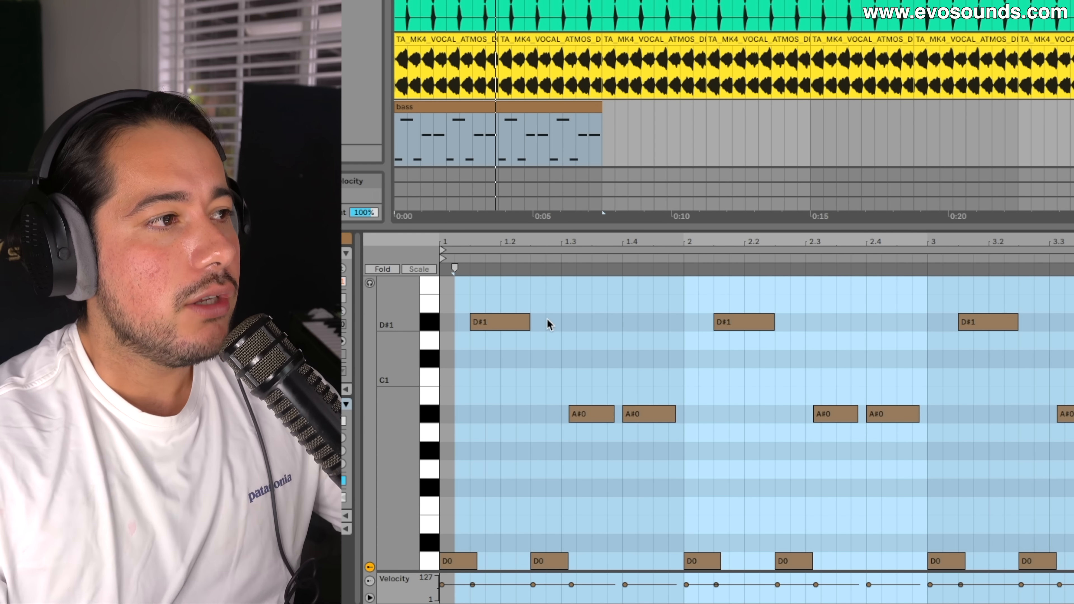
Step: Play back the bass MIDI clip and show the bass track's device chain
{"action": "left_click", "coordinate": [503, 373]}
{"action": "key", "text": "space"}
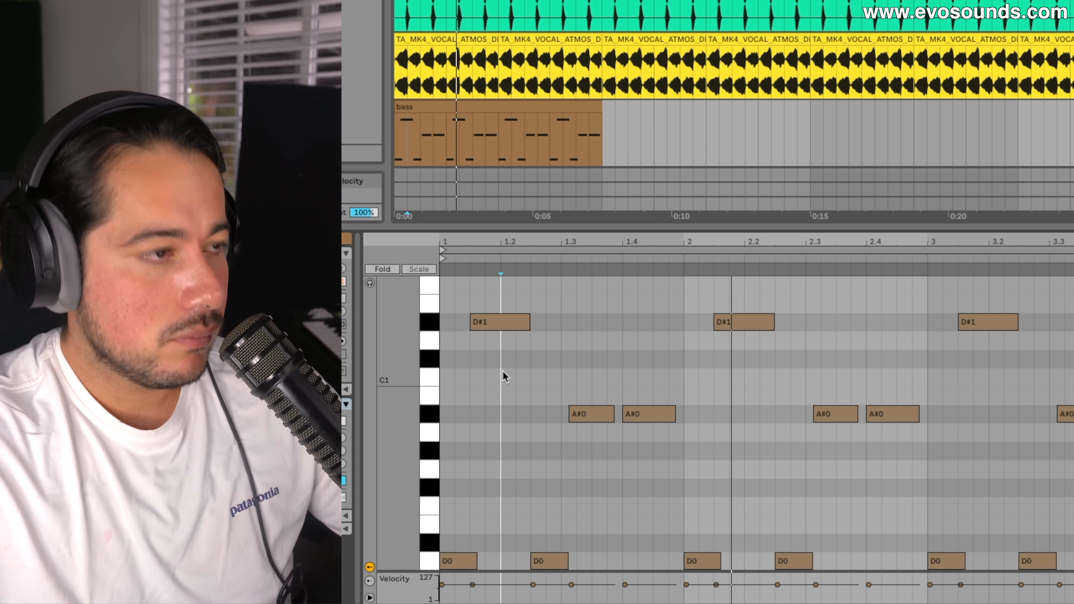
{"action": "key", "text": "shift+Tab"}
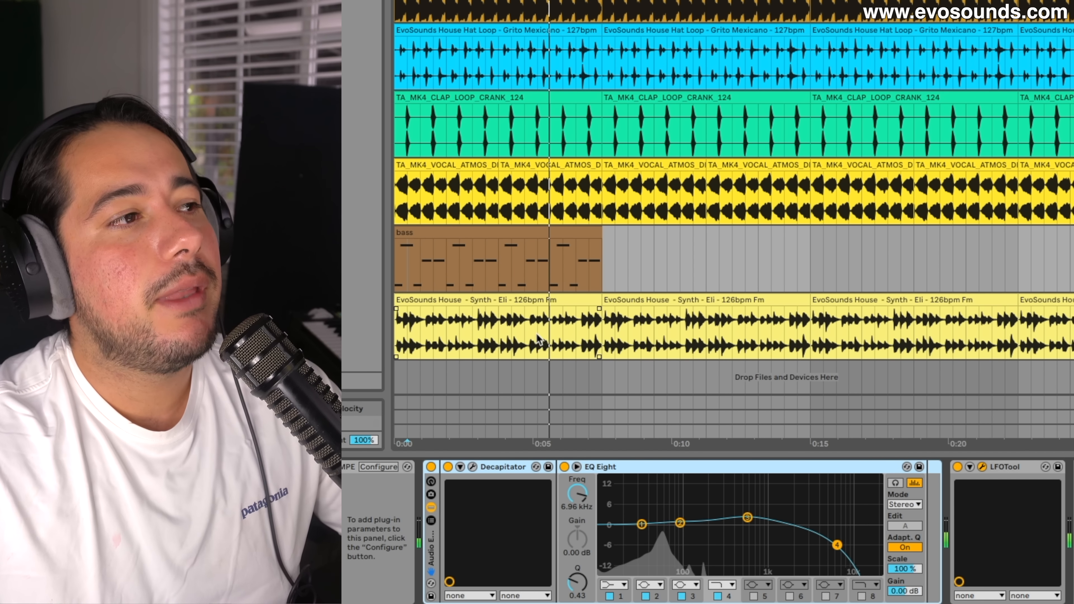
Step: Shorten the two A#0 notes in bar 1 and the two in bar 2 of the bass clip, and audition the result
{"action": "double_click", "coordinate": [453, 238]}
{"action": "left_click_drag", "start_coordinate": [573, 470], "coordinate": [699, 400]}
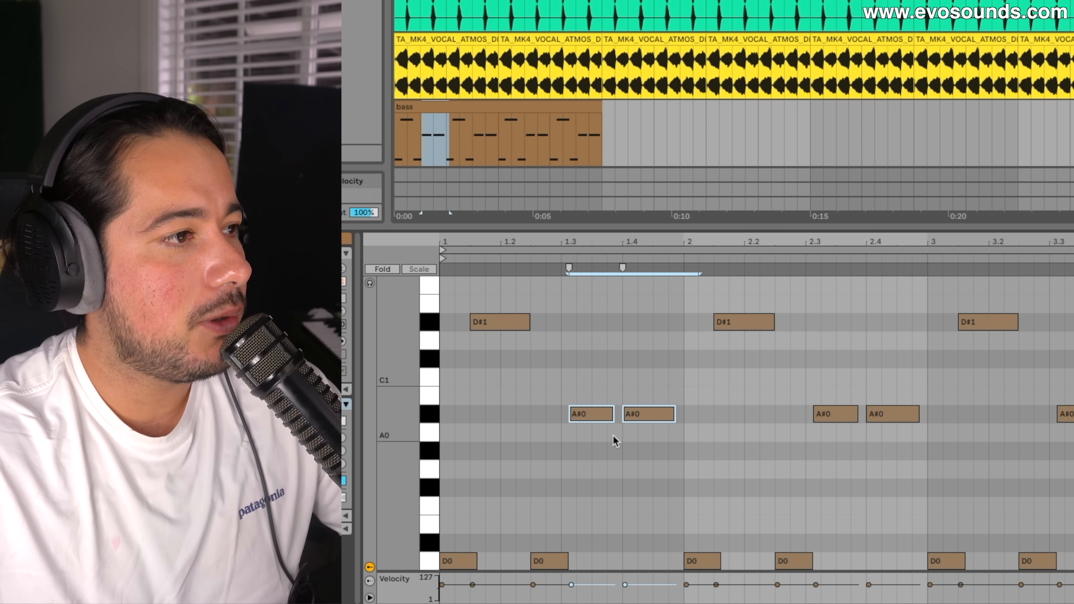
{"action": "mouse_move", "coordinate": [613, 414]}
{"action": "left_mouse_down"}
{"action": "mouse_move", "coordinate": [584, 416]}
{"action": "mouse_move", "coordinate": [607, 413]}
{"action": "left_mouse_up"}
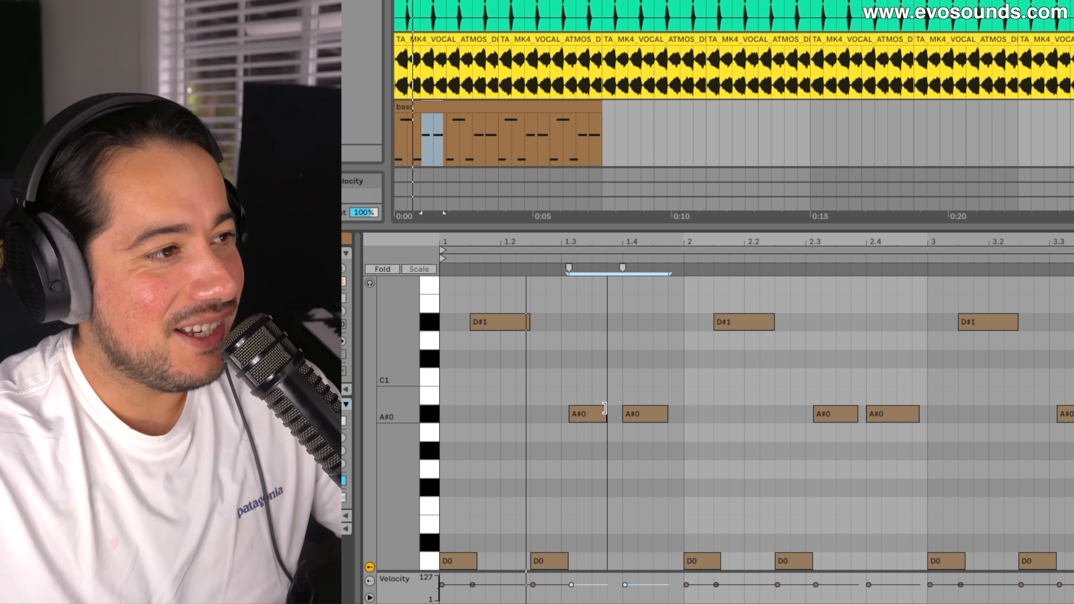
{"action": "left_click_drag", "start_coordinate": [905, 432], "coordinate": [842, 422]}
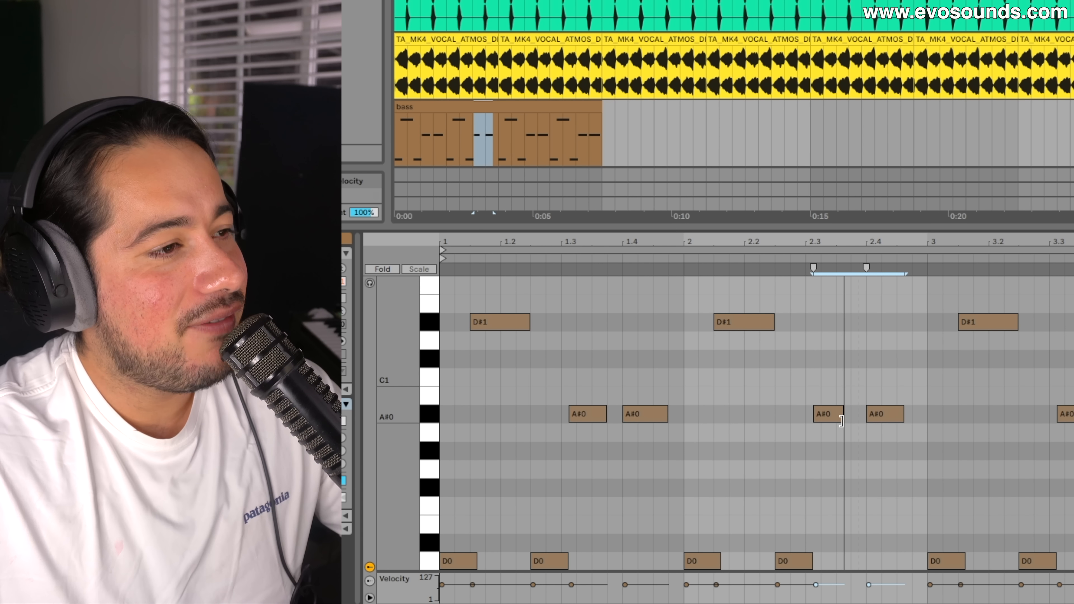
{"action": "key", "text": "space"}
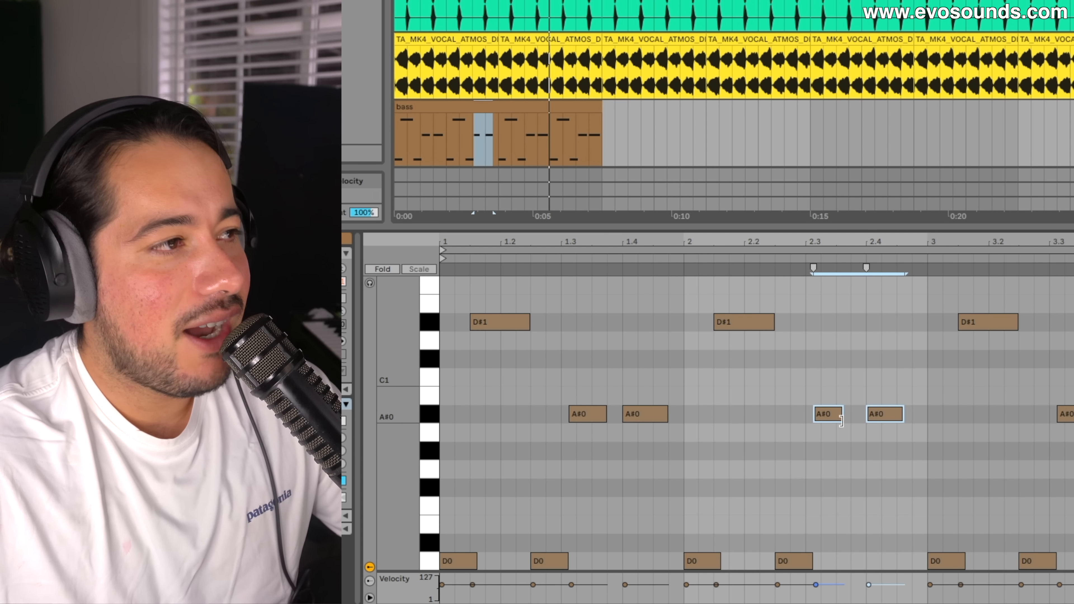
Step: Shorten the first D0 note at the start of the bass clip's first bar
{"action": "scroll", "coordinate": [844, 423], "scroll_direction": "down", "scroll_amount": 2}
{"action": "scroll", "coordinate": [845, 424], "scroll_direction": "up", "scroll_amount": 4}
{"action": "scroll", "coordinate": [844, 424], "scroll_direction": "right", "scroll_amount": 3}
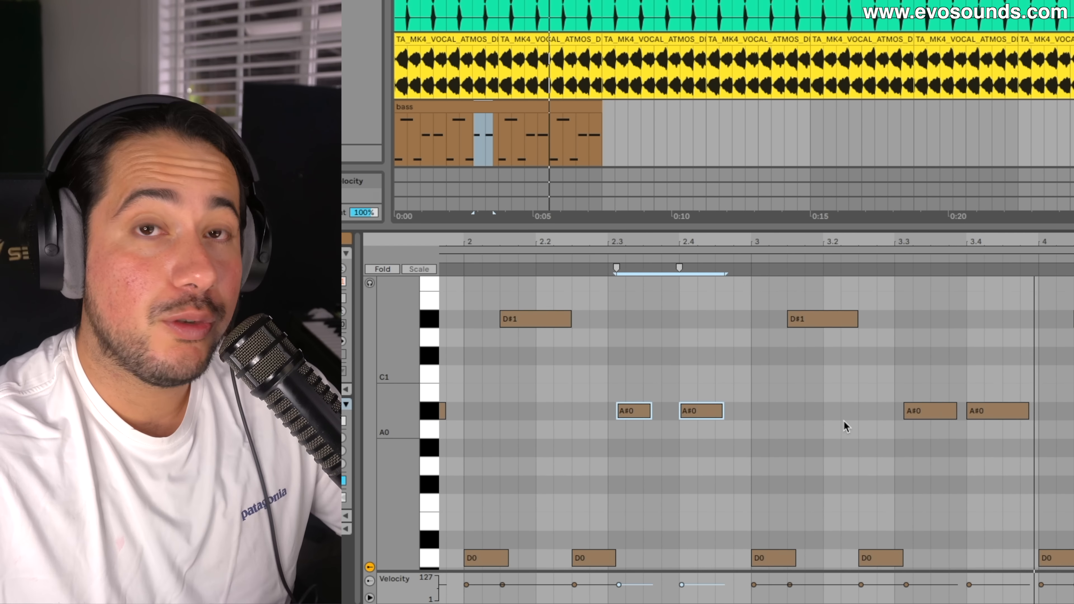
{"action": "scroll", "coordinate": [844, 423], "scroll_direction": "left", "scroll_amount": 5}
{"action": "scroll", "coordinate": [845, 423], "scroll_direction": "down", "scroll_amount": 1}
{"action": "scroll", "coordinate": [655, 427], "scroll_direction": "down", "scroll_amount": 3}
{"action": "scroll", "coordinate": [591, 432], "scroll_direction": "up", "scroll_amount": 3}
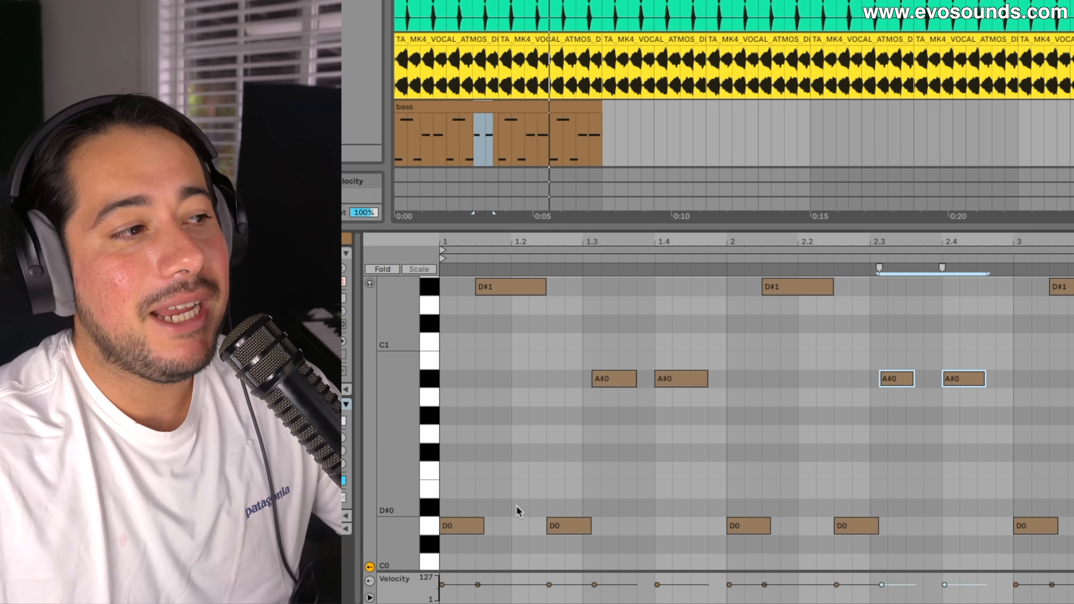
{"action": "left_click_drag", "start_coordinate": [485, 526], "coordinate": [454, 528]}
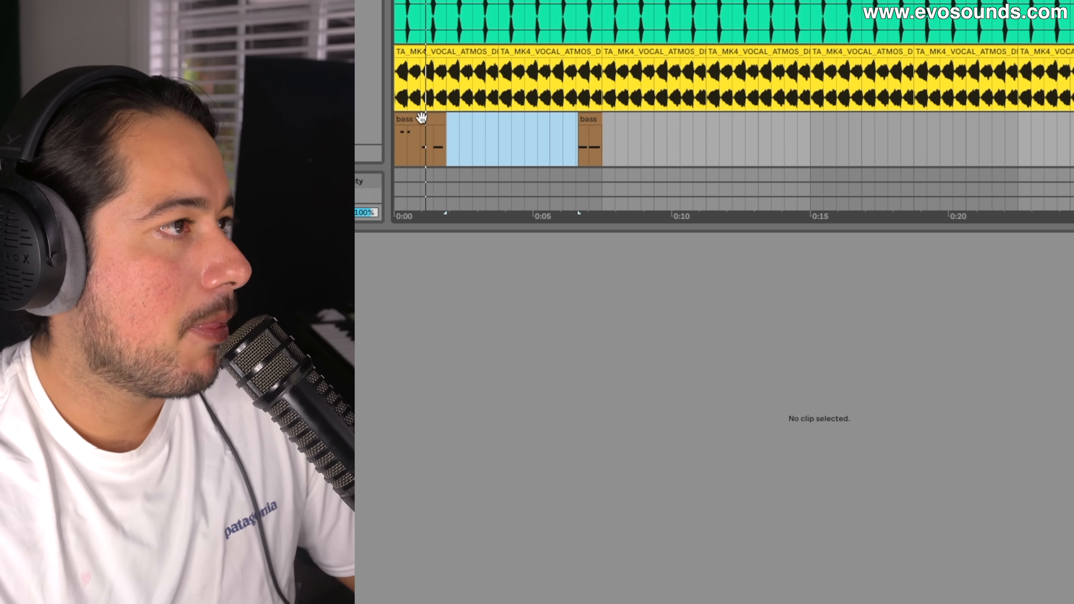
Step: Duplicate the first two-bar bass clip three times along the bass track, removing the extra copy
{"action": "left_click", "coordinate": [421, 118]}
{"action": "key", "text": "ctrl+d"}
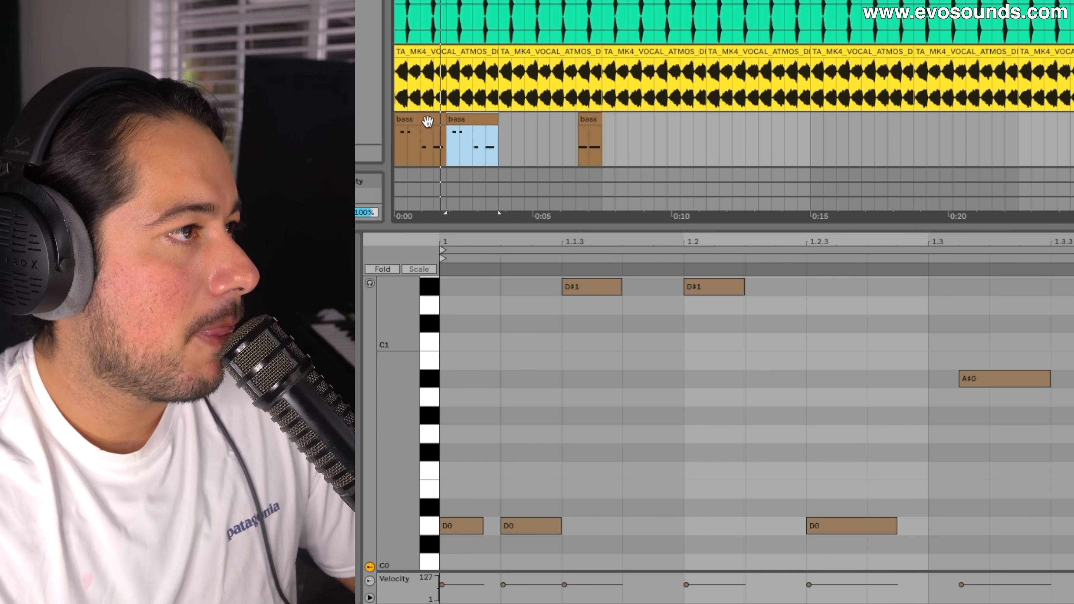
{"action": "key", "text": "ctrl+d"}
{"action": "key", "text": "ctrl+d"}
{"action": "key", "text": "ctrl+d"}
{"action": "key", "text": "ctrl+z"}
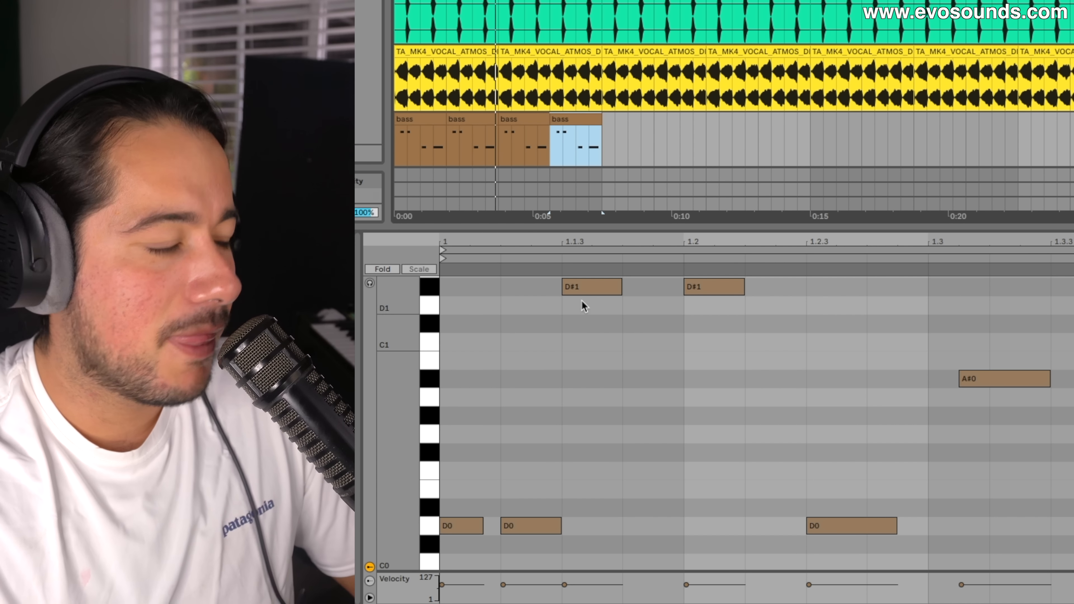
Step: Reopen the first bass clip and adjust the Env 1 amplitude envelope in the bass track's Serum
{"action": "left_click", "coordinate": [425, 118]}
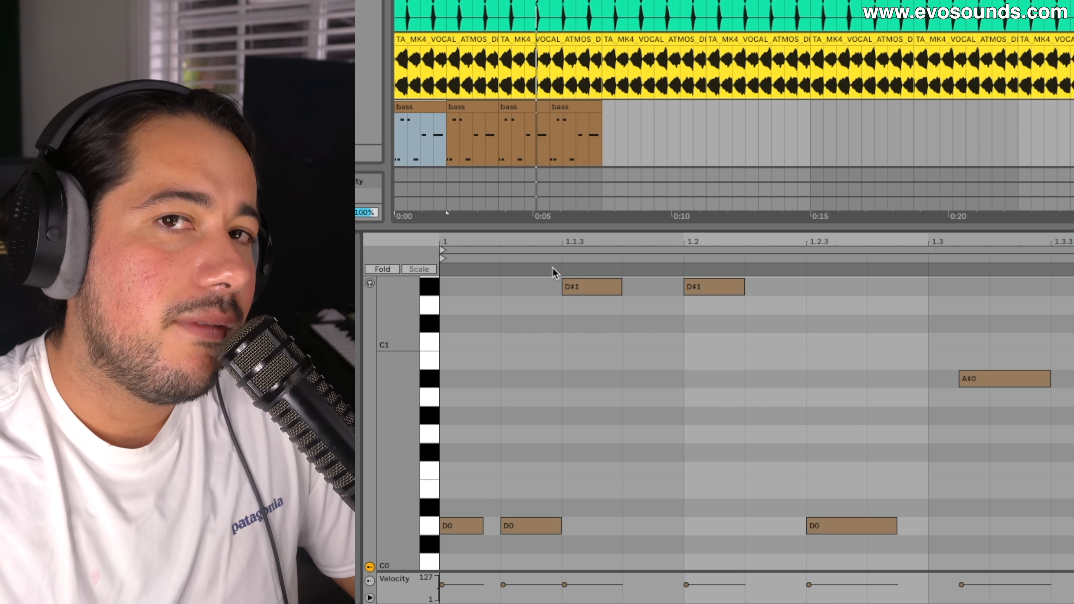
{"action": "left_click_drag", "start_coordinate": [555, 241], "coordinate": [516, 384]}
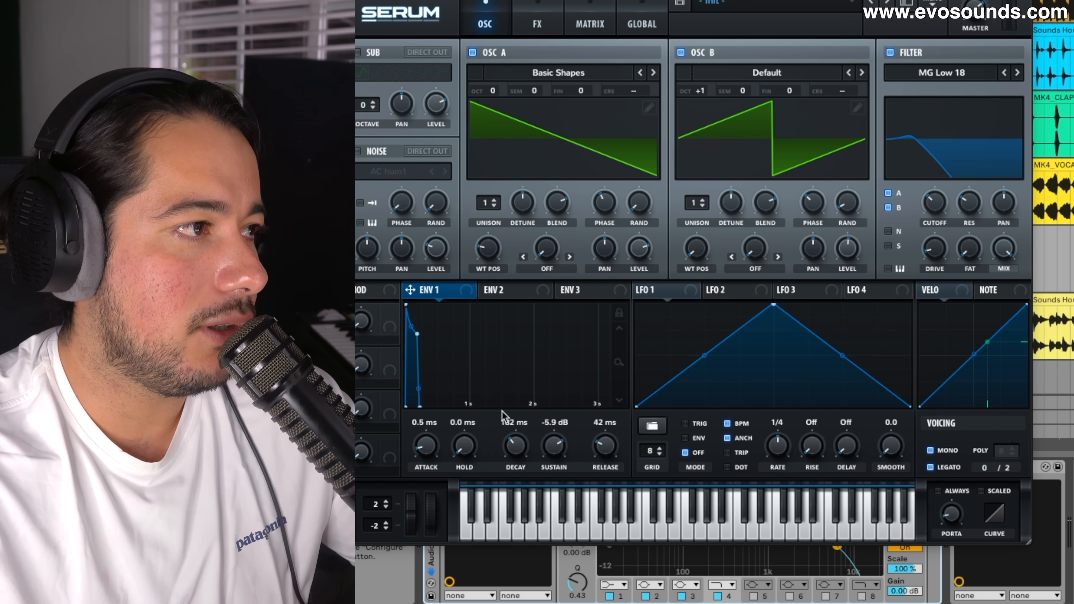
{"action": "left_click_drag", "start_coordinate": [542, 449], "coordinate": [517, 452]}
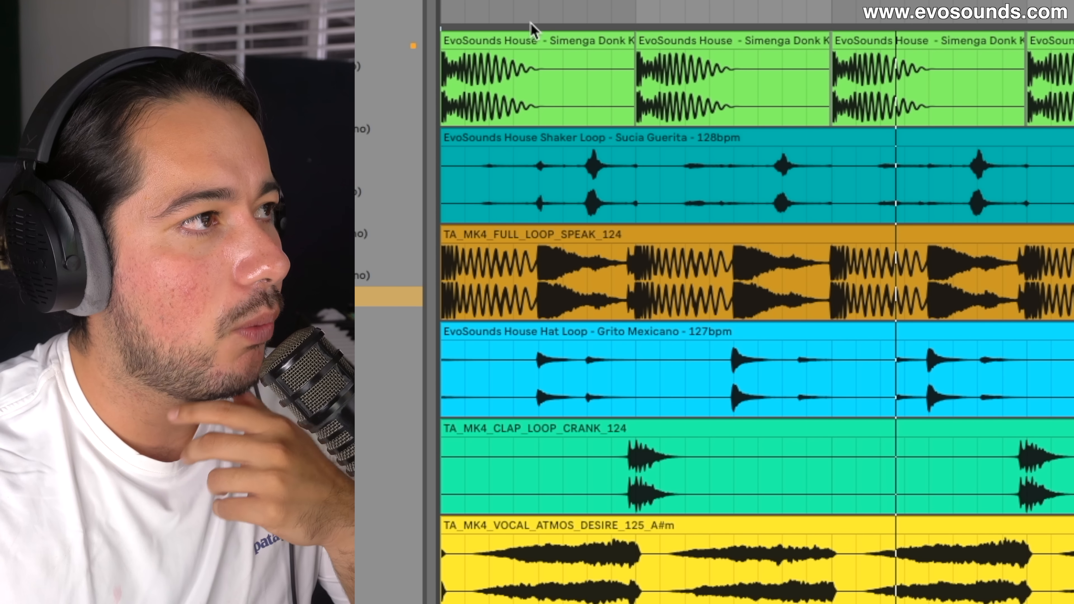
Step: Examine the waveform of the first Simenga Donk Kick clip, highlighting the length of its tail
{"action": "left_click", "coordinate": [514, 41]}
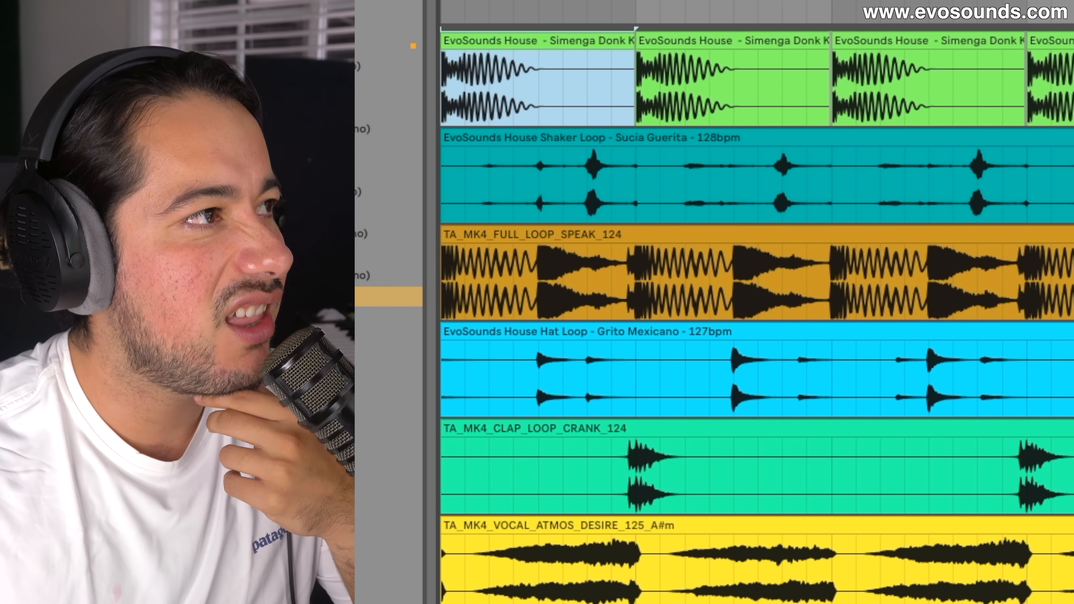
{"action": "mouse_move", "coordinate": [622, 2]}
{"action": "left_mouse_down"}
{"action": "mouse_move", "coordinate": [623, 43]}
{"action": "mouse_move", "coordinate": [677, 40]}
{"action": "mouse_move", "coordinate": [669, 25]}
{"action": "left_mouse_up"}
{"action": "left_click", "coordinate": [589, 103]}
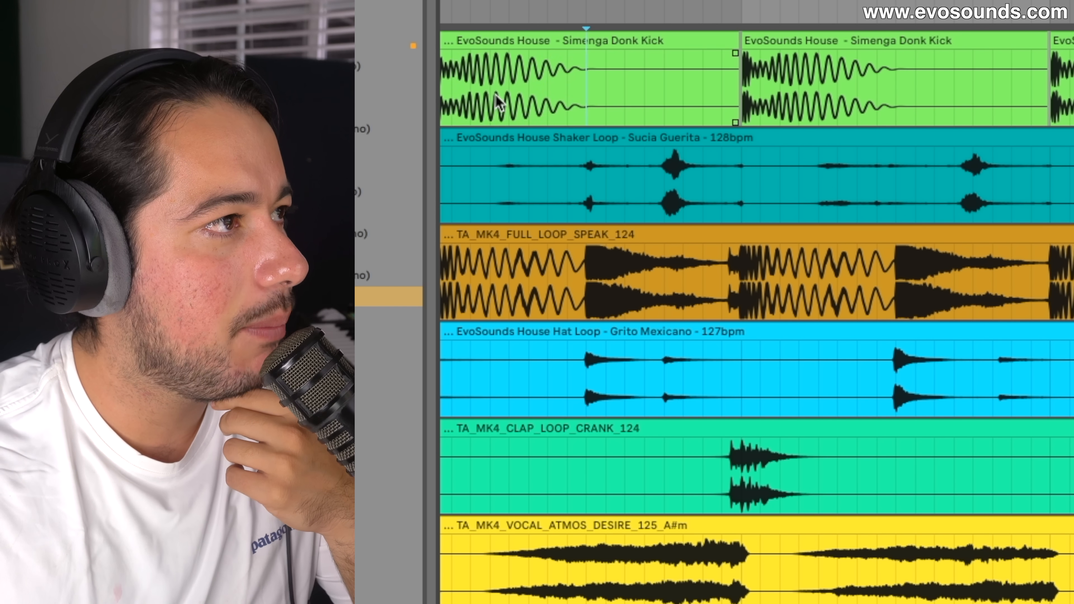
{"action": "left_click_drag", "start_coordinate": [496, 94], "coordinate": [453, 95]}
{"action": "scroll", "coordinate": [452, 73], "scroll_direction": "left", "scroll_amount": 1}
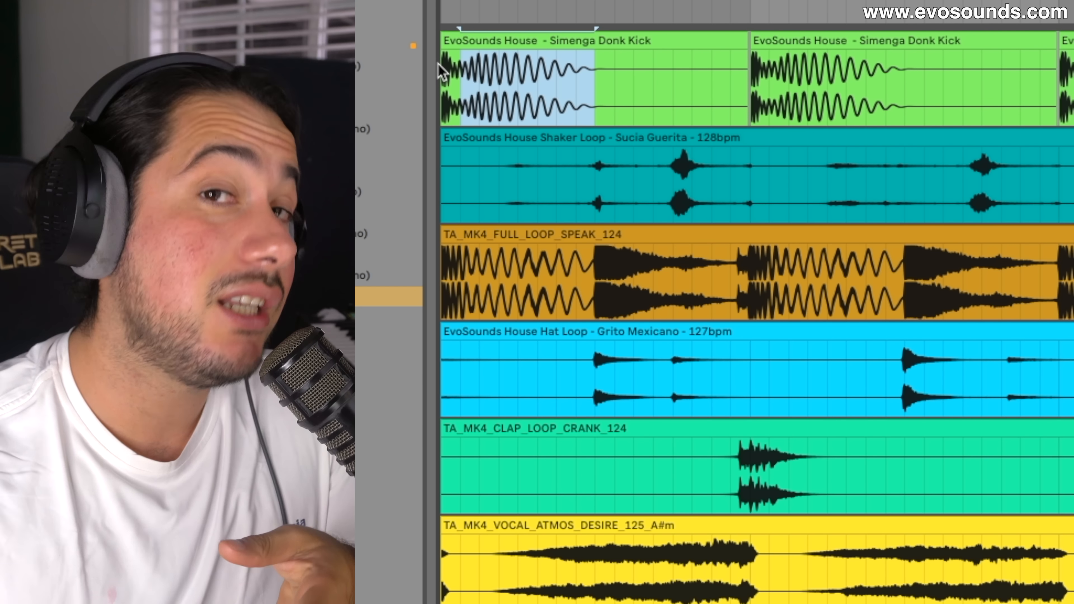
{"action": "left_click_drag", "start_coordinate": [592, 73], "coordinate": [406, 61]}
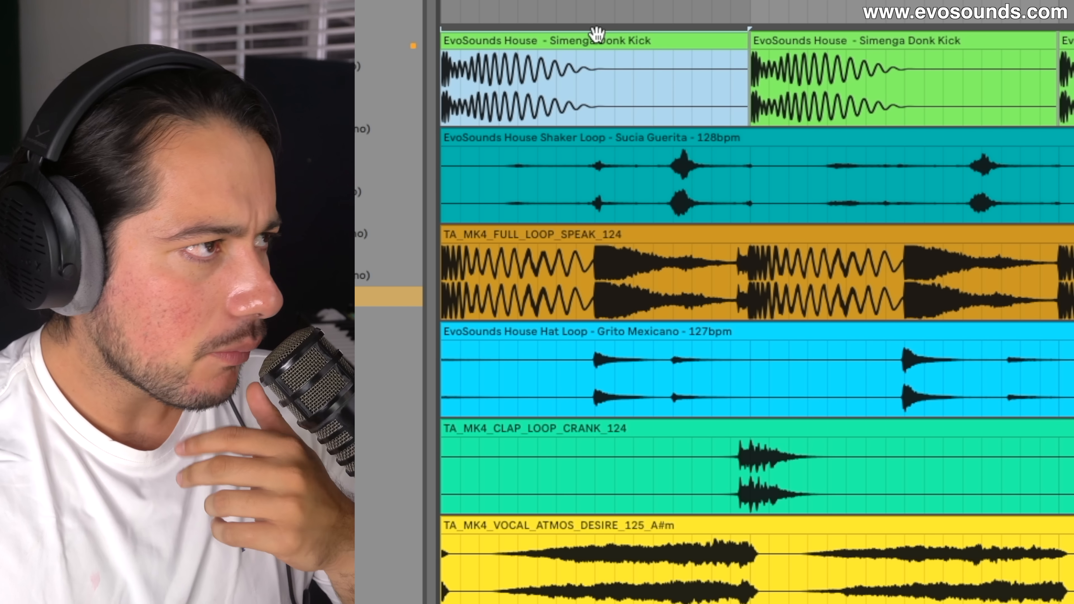
{"action": "scroll", "coordinate": [757, 318], "scroll_direction": "down", "scroll_amount": 3}
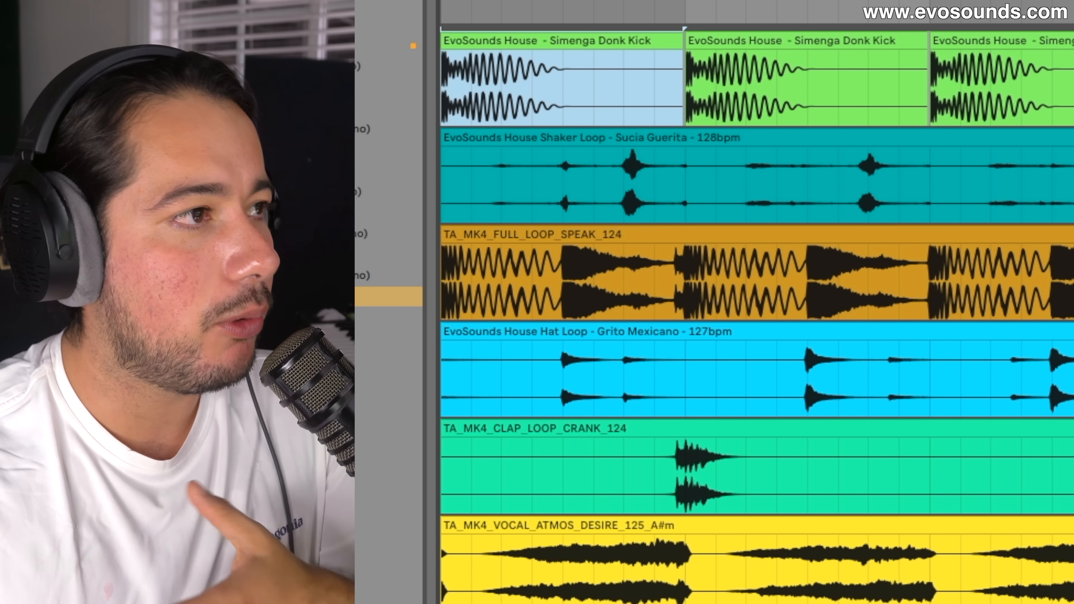
Step: Widen the sample browser to show full file names and look through the EvoSounds House kick samples
{"action": "key", "text": "super+f"}
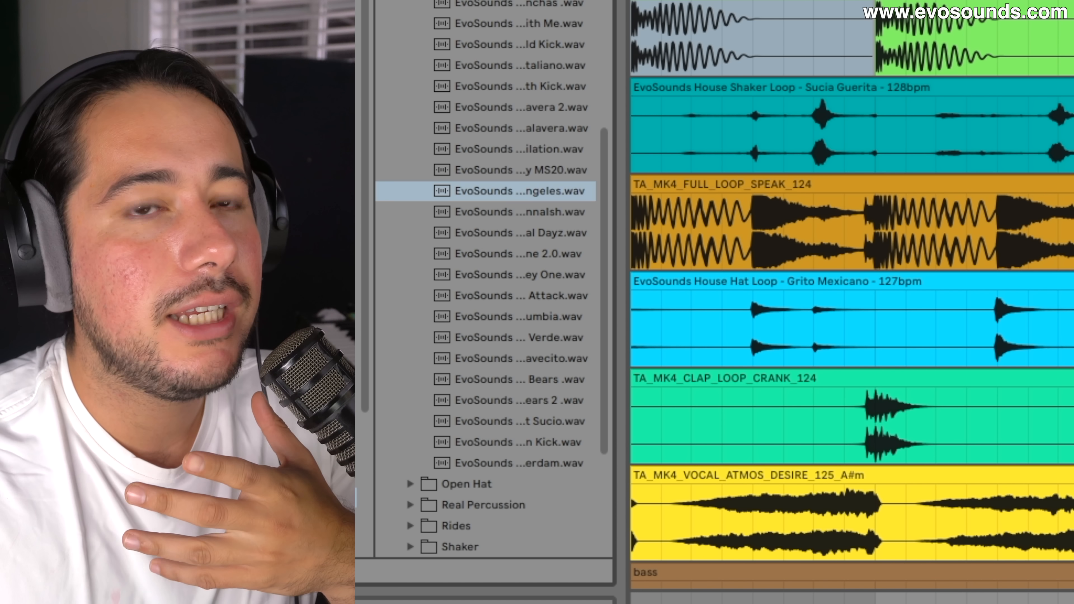
{"action": "left_click_drag", "start_coordinate": [630, 182], "coordinate": [757, 173]}
{"action": "scroll", "coordinate": [496, 72], "scroll_direction": "up", "scroll_amount": 6}
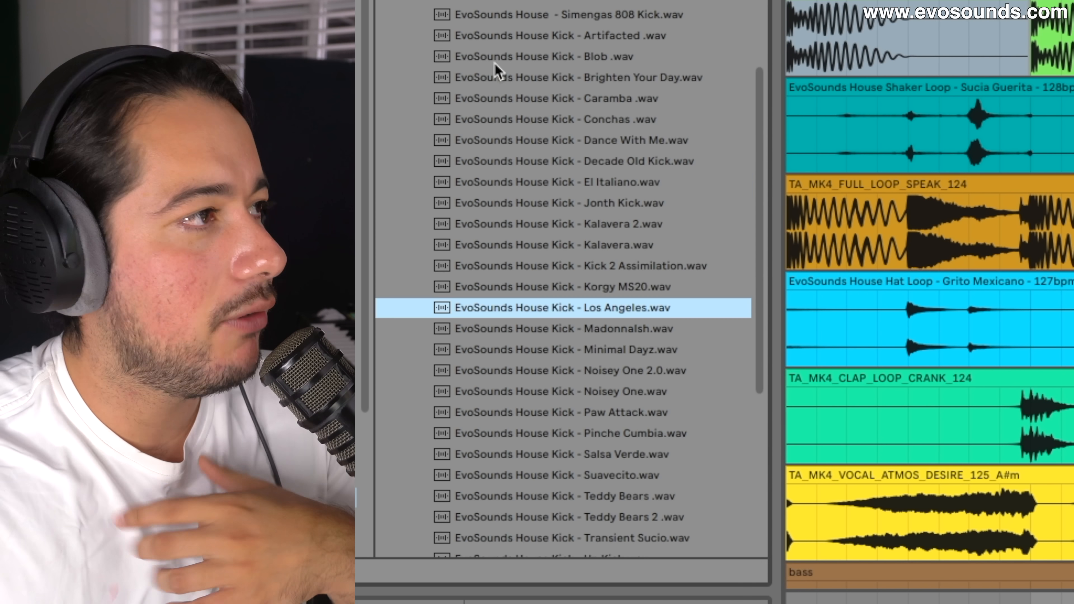
Step: Delete the KSHMR kick and the leftover EvoSounds kick fragment at the start of bar 3 on the kick track
{"action": "left_click", "coordinate": [377, 1]}
{"action": "left_click", "coordinate": [384, 1]}
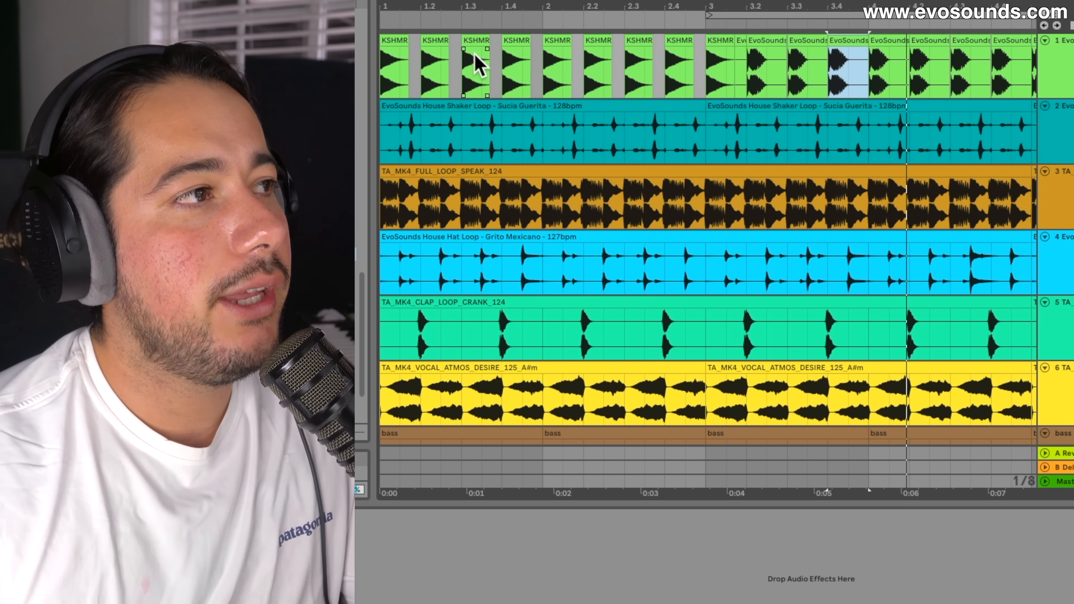
{"action": "left_click", "coordinate": [395, 41]}
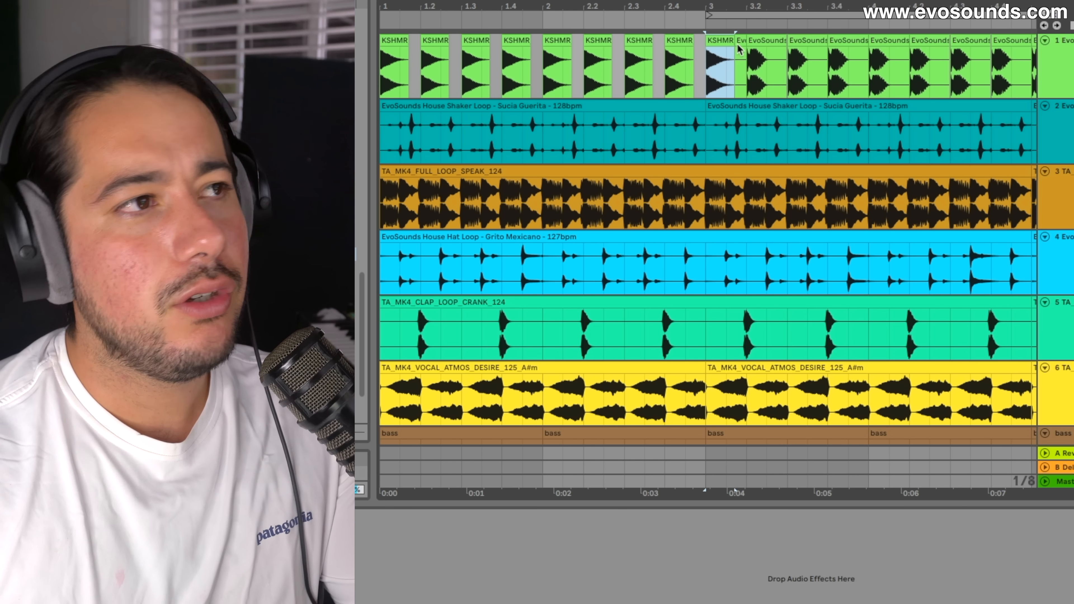
{"action": "key", "text": "Delete"}
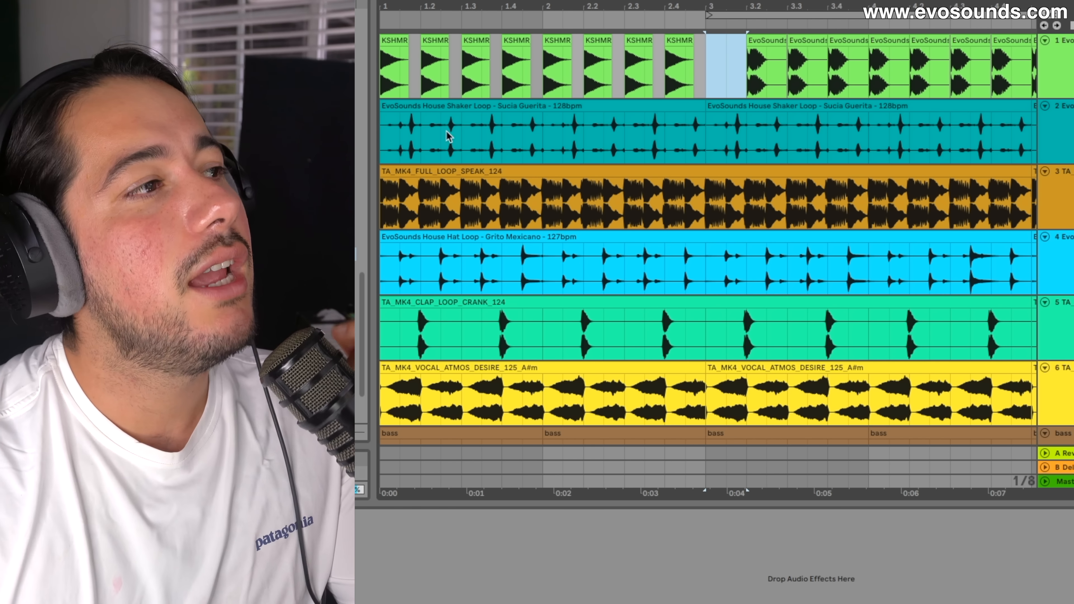
Step: Audition KSHMR Punchy Kick samples in different keys, including 24_F#_Soft, 34_G, 43_G# and 30_F#
{"action": "scroll", "coordinate": [476, 359], "scroll_direction": "up", "scroll_amount": 10}
{"action": "left_click", "coordinate": [588, 158]}
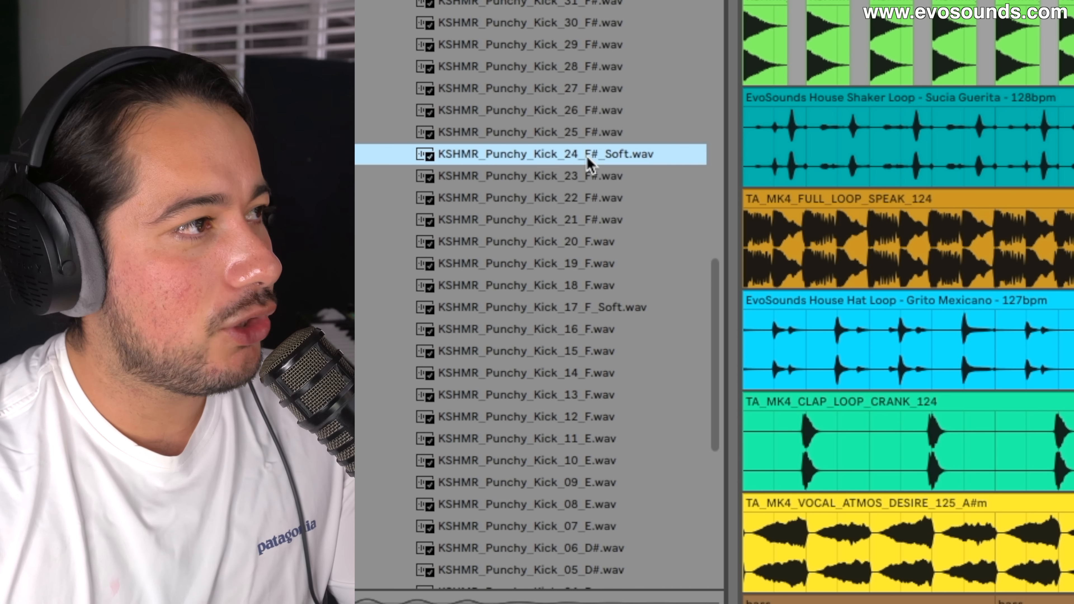
{"action": "left_click", "coordinate": [582, 89]}
{"action": "scroll", "coordinate": [556, 180], "scroll_direction": "up", "scroll_amount": 4}
{"action": "left_click", "coordinate": [552, 181]}
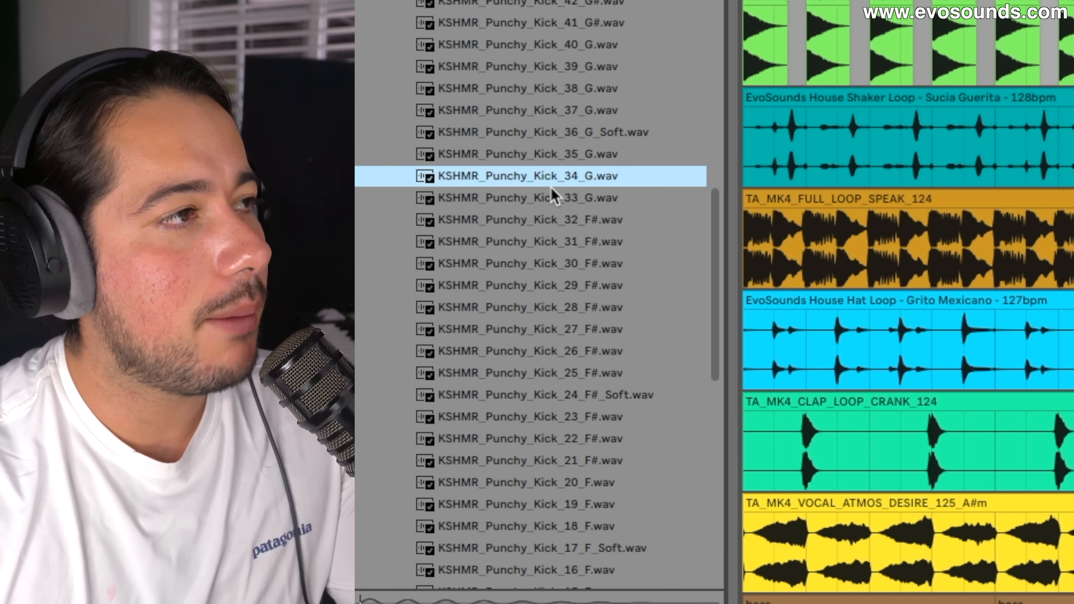
{"action": "scroll", "coordinate": [552, 189], "scroll_direction": "up", "scroll_amount": 1}
{"action": "left_click", "coordinate": [560, 131]}
{"action": "left_click", "coordinate": [567, 70]}
{"action": "left_click", "coordinate": [571, 25]}
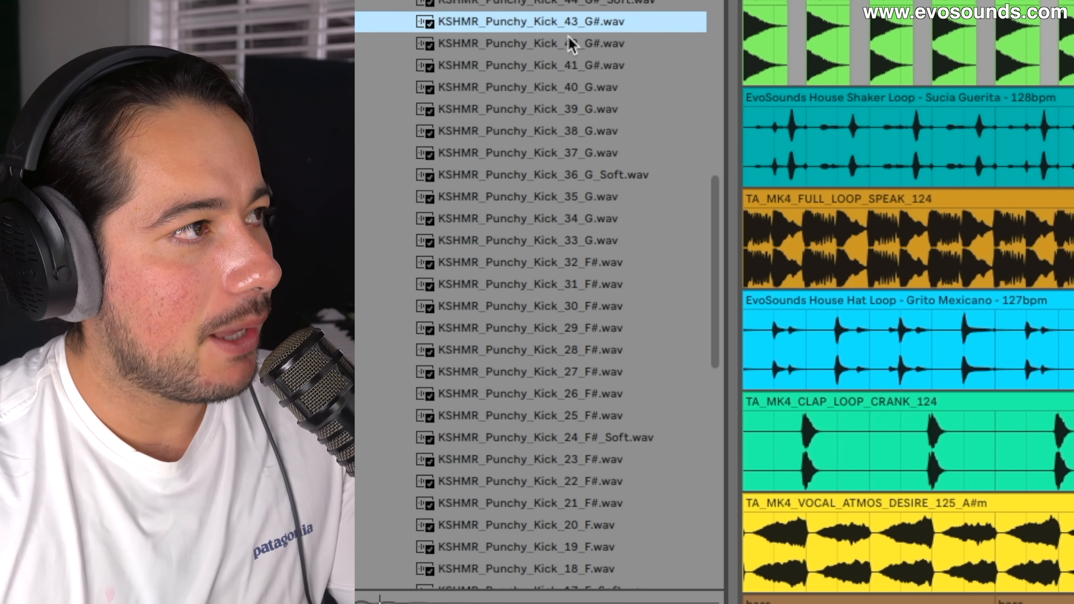
{"action": "left_click", "coordinate": [571, 43]}
{"action": "left_click", "coordinate": [559, 263]}
{"action": "left_click", "coordinate": [555, 307]}
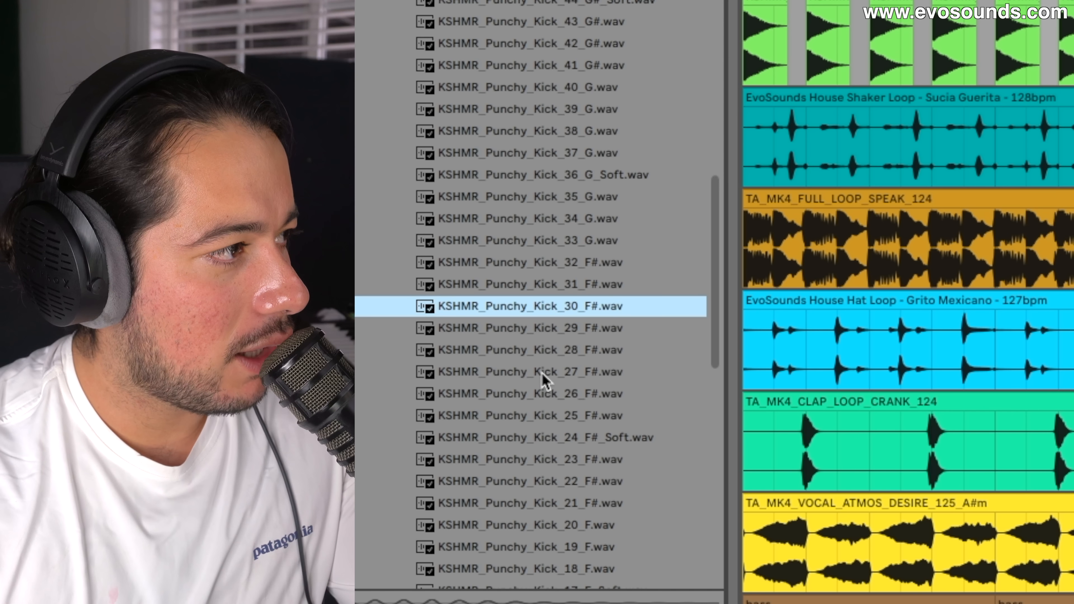
Step: Place KSHMR_Punchy_Kick_32_F#.wav on the kick track at bar 1, repeat it through bar 2, and hide the browser
{"action": "left_click", "coordinate": [608, 289]}
{"action": "left_click", "coordinate": [581, 264]}
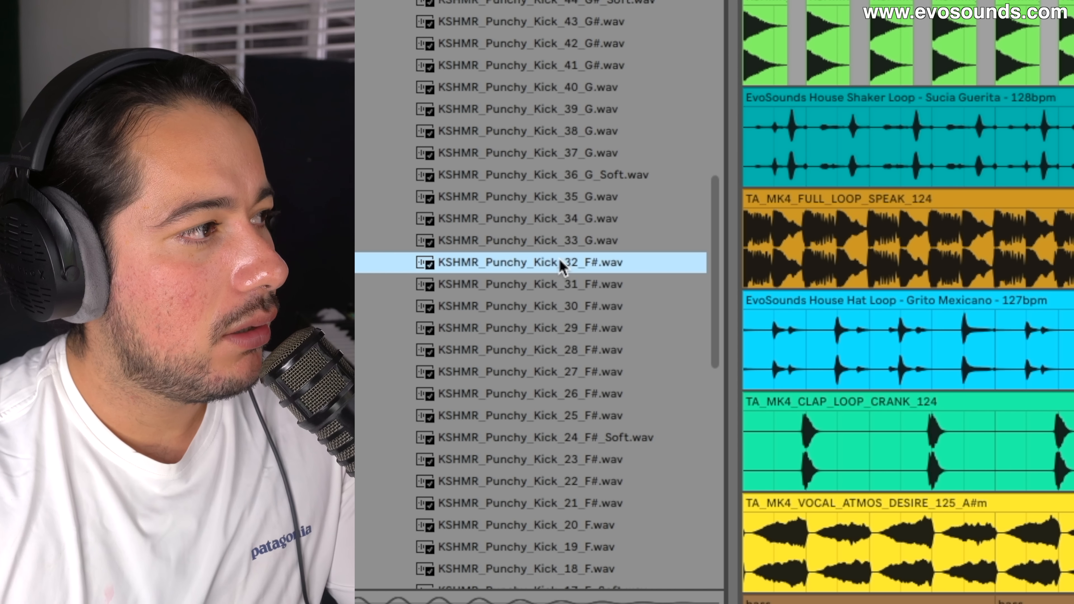
{"action": "left_click_drag", "start_coordinate": [563, 267], "coordinate": [765, 19]}
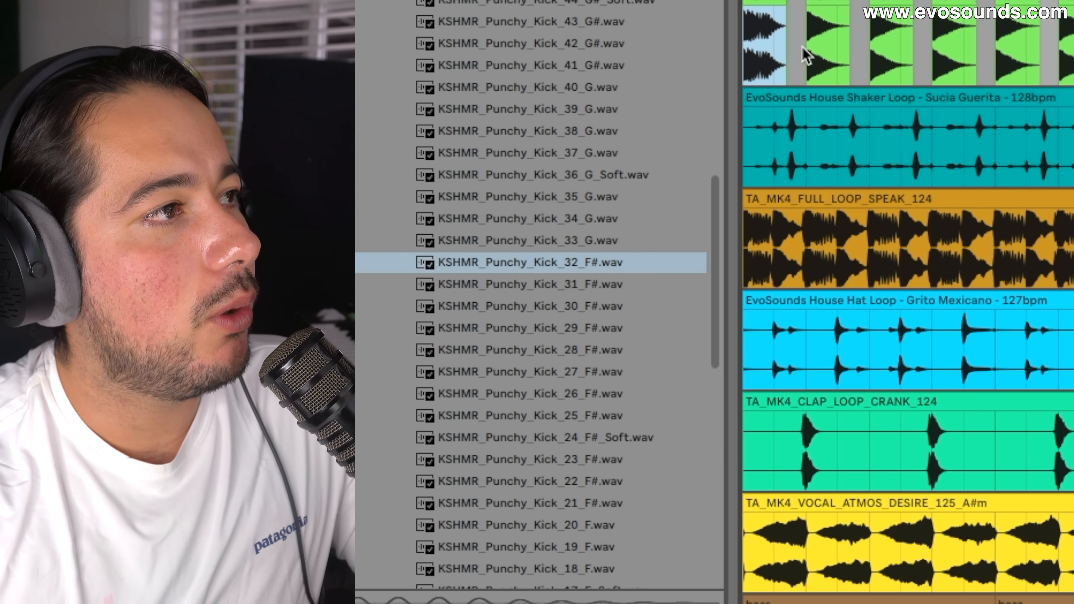
{"action": "key", "text": "ctrl+alt+b"}
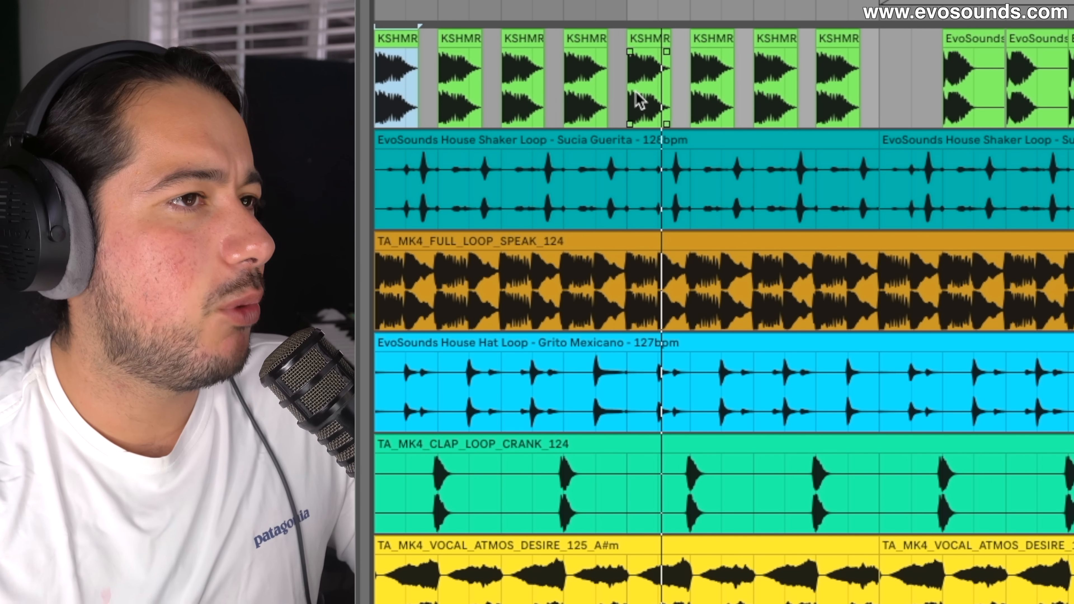
Step: Compare the EvoSounds kicks from bar 3 onward with the KSHMR kicks in bars 1 and 2
{"action": "left_click", "coordinate": [964, 114]}
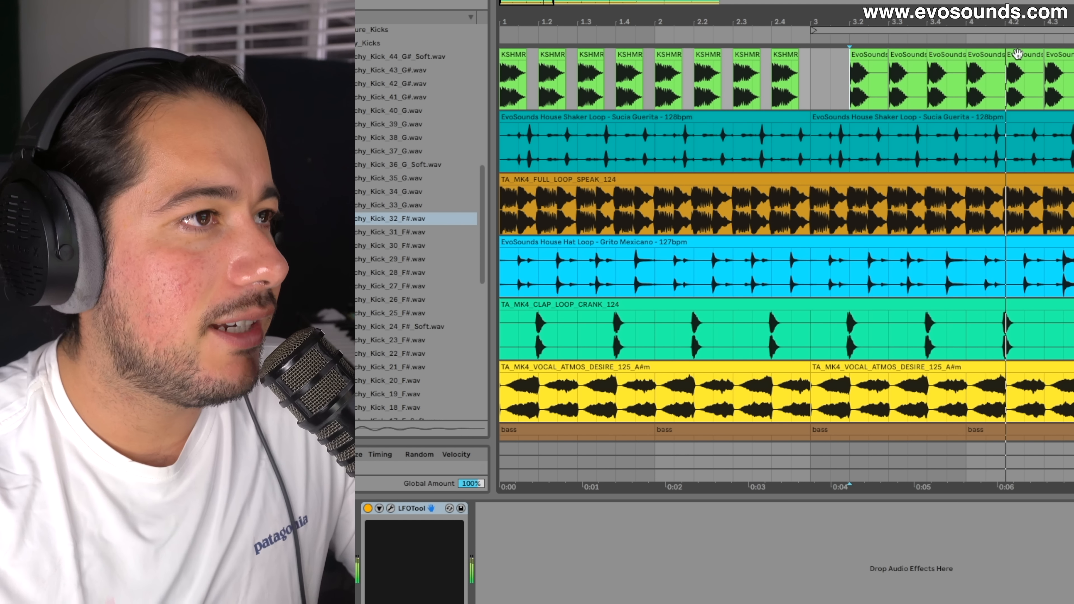
{"action": "left_click", "coordinate": [1018, 53]}
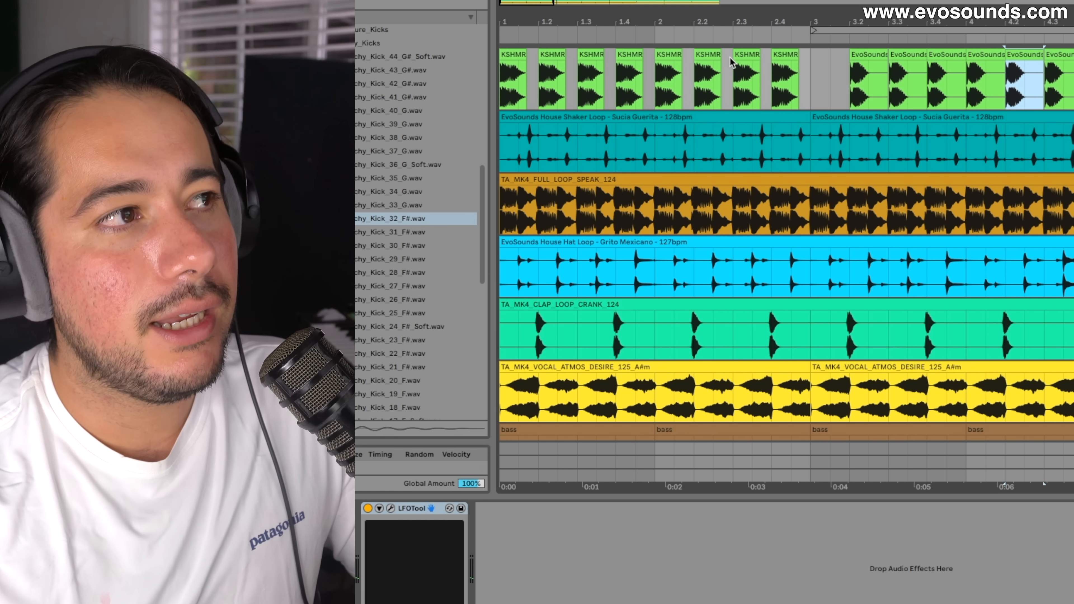
{"action": "left_click", "coordinate": [739, 53]}
{"action": "left_click", "coordinate": [711, 54]}
{"action": "left_click", "coordinate": [668, 55]}
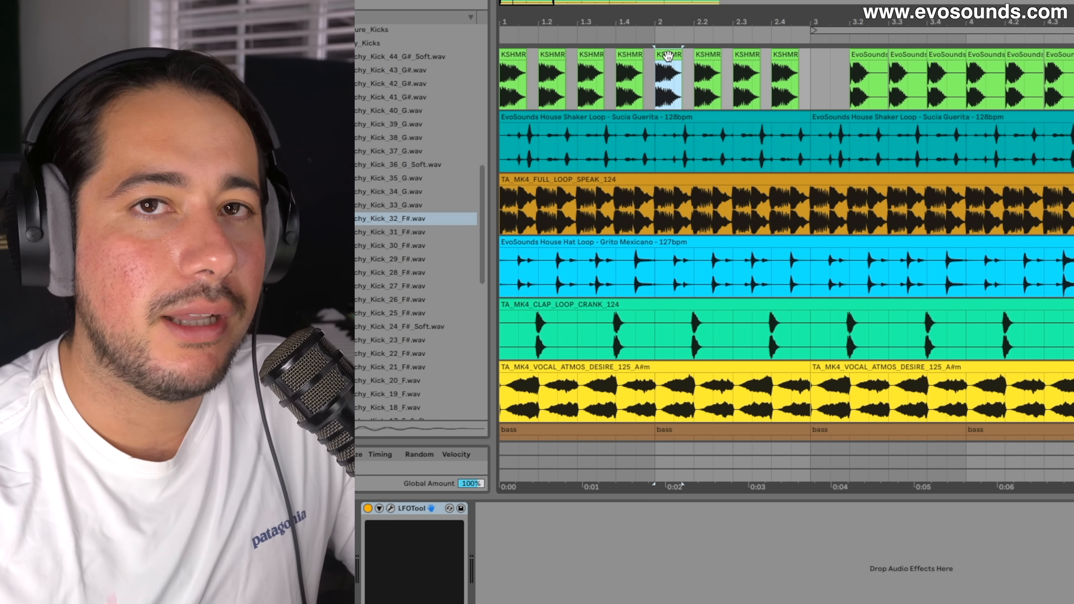
Step: Place a Kick 808 Tone sample at bar 1 of the kick track and repeat it on every beat through bar 2
{"action": "left_click_drag", "start_coordinate": [529, 4], "coordinate": [529, 1]}
{"action": "scroll", "coordinate": [374, 143], "scroll_direction": "down", "scroll_amount": 5}
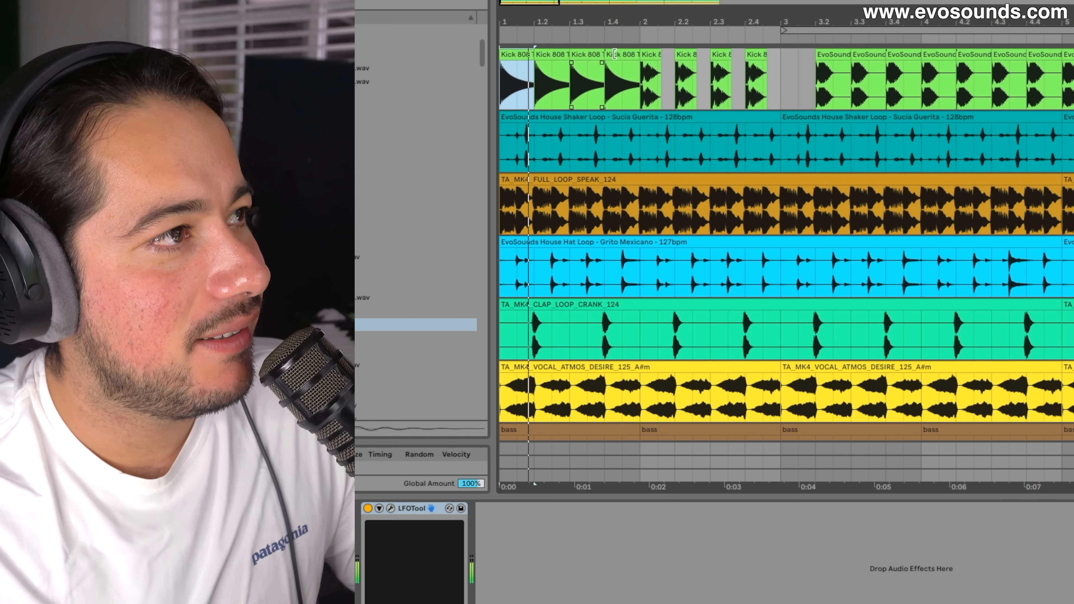
{"action": "key", "text": "ctrl+d"}
{"action": "key", "text": "ctrl+d"}
{"action": "key", "text": "ctrl+d"}
{"action": "key", "text": "ctrl+d"}
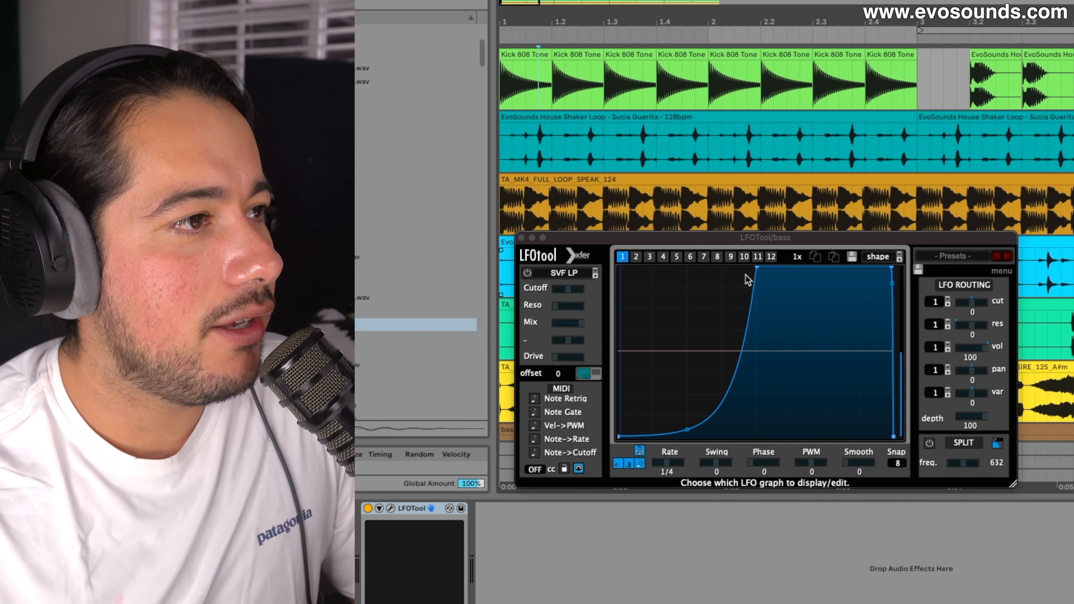
Step: Reshape the rising LFOTool volume curve on the bass and trim the first Kick 808 Tone clip to half a beat
{"action": "left_click_drag", "start_coordinate": [748, 279], "coordinate": [751, 398]}
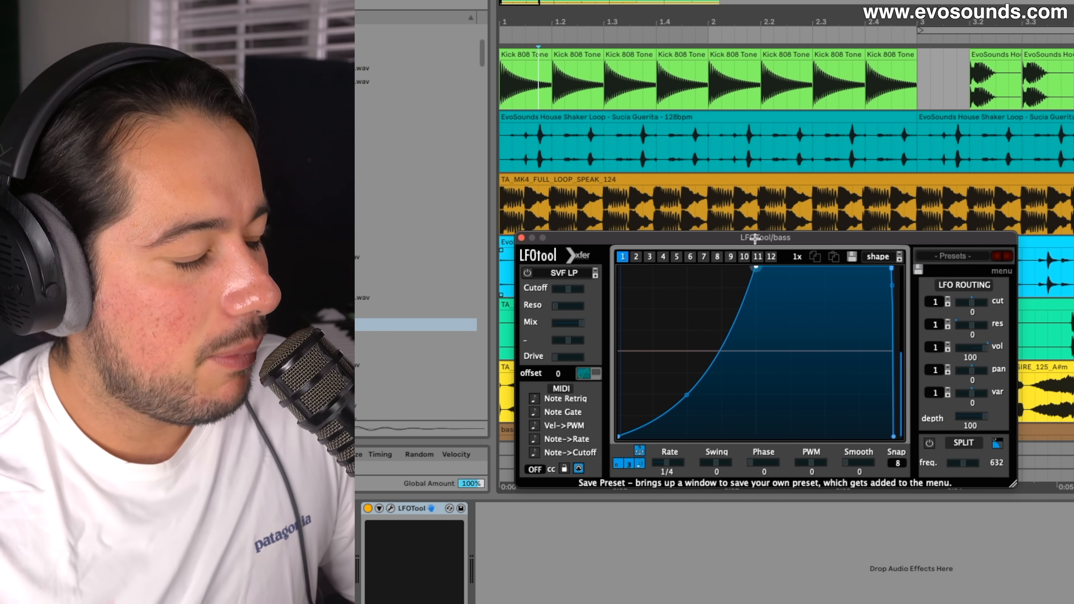
{"action": "left_click_drag", "start_coordinate": [545, 56], "coordinate": [525, 74]}
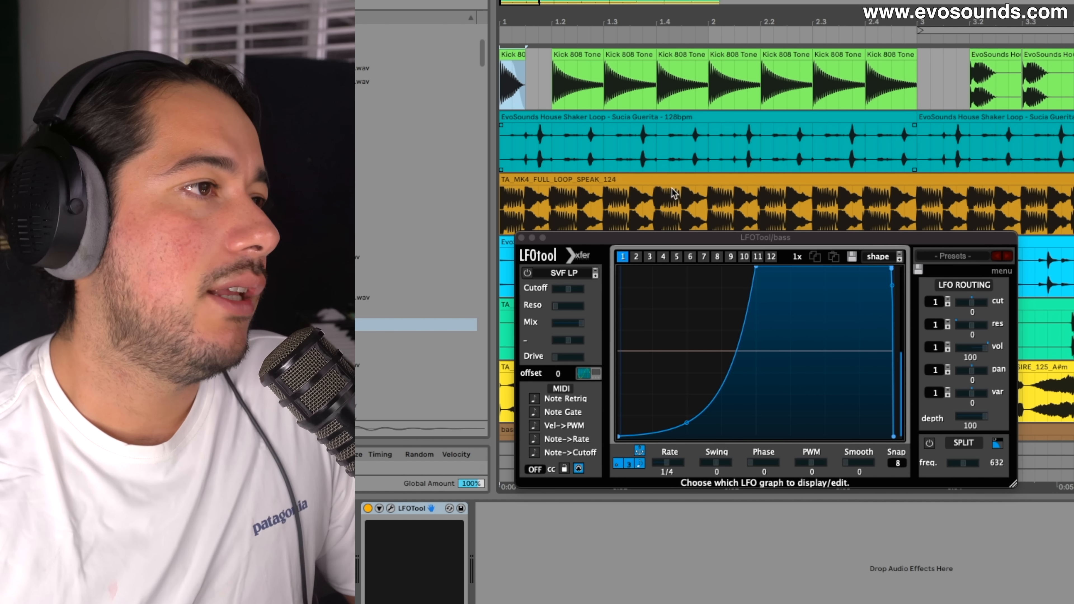
{"action": "left_click", "coordinate": [721, 238]}
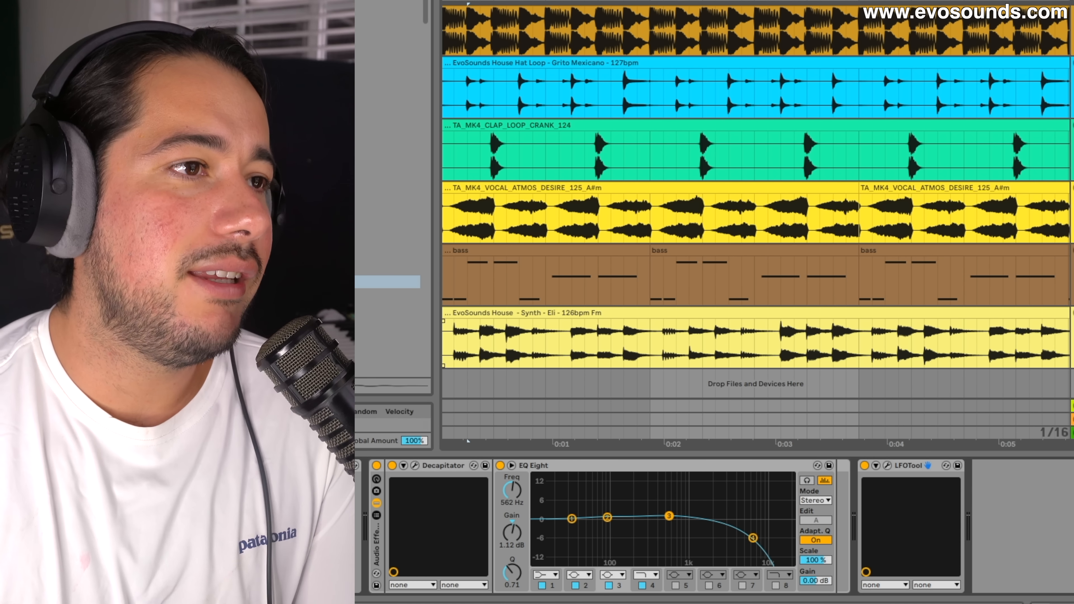
Step: Raise the filter cutoff in the bass track's Serum, move its window aside, and audition the sound with the full loop
{"action": "key", "text": "minus"}
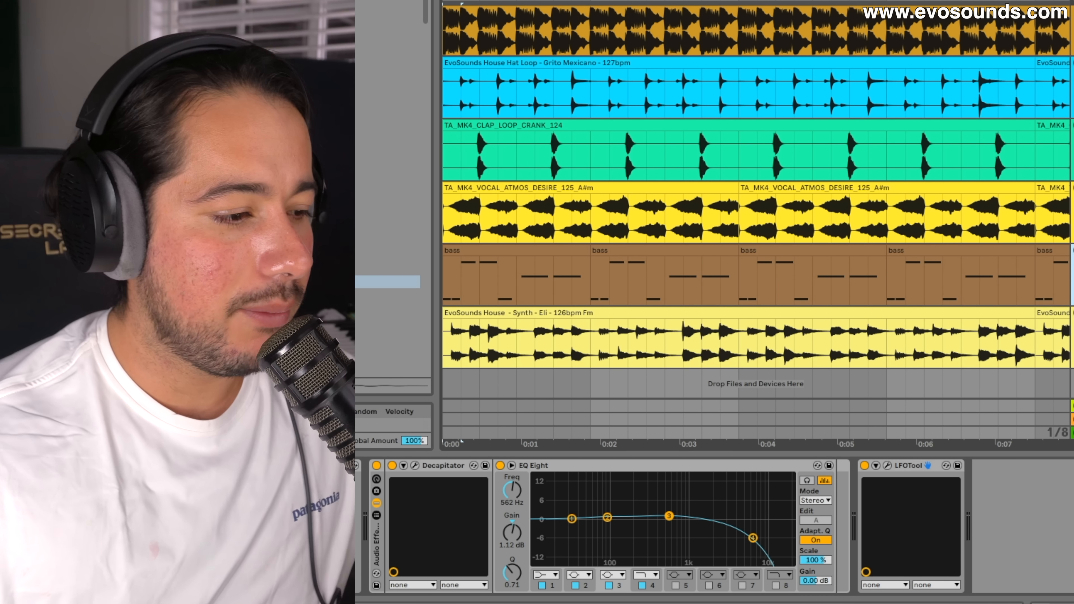
{"action": "left_click_drag", "start_coordinate": [542, 314], "coordinate": [675, 40]}
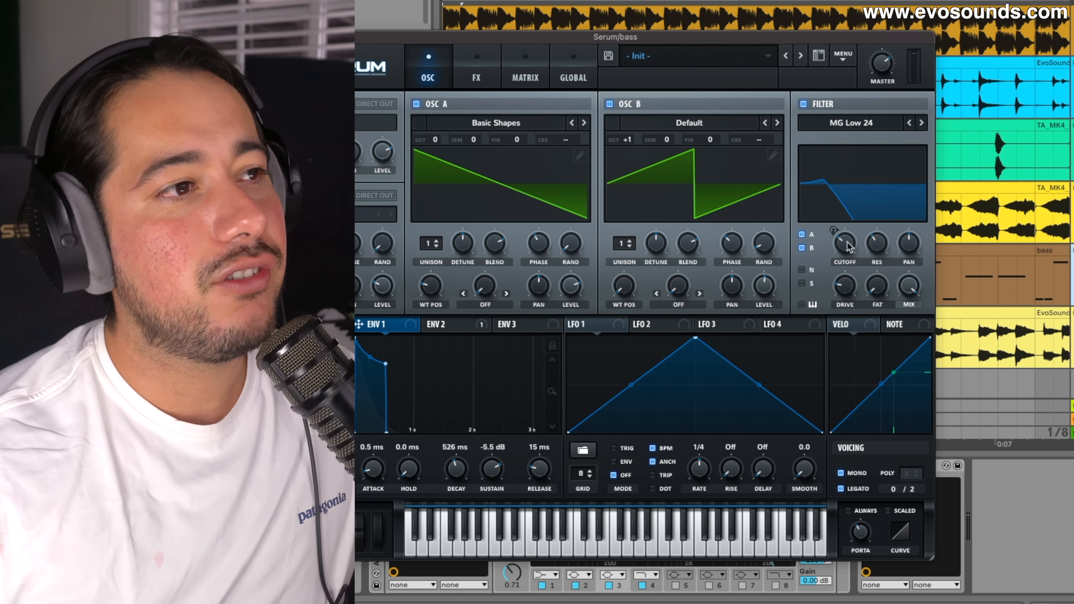
{"action": "mouse_move", "coordinate": [847, 243]}
{"action": "left_mouse_down"}
{"action": "mouse_move", "coordinate": [869, 198]}
{"action": "mouse_move", "coordinate": [864, 184]}
{"action": "mouse_move", "coordinate": [846, 240]}
{"action": "mouse_move", "coordinate": [845, 232]}
{"action": "left_mouse_up"}
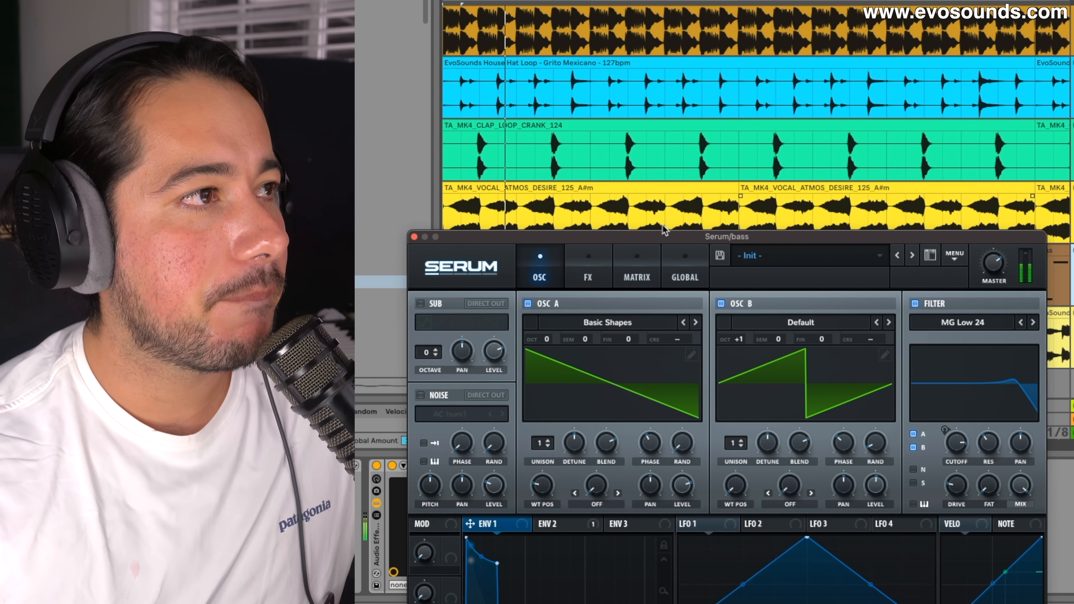
{"action": "left_click_drag", "start_coordinate": [675, 239], "coordinate": [1073, 96]}
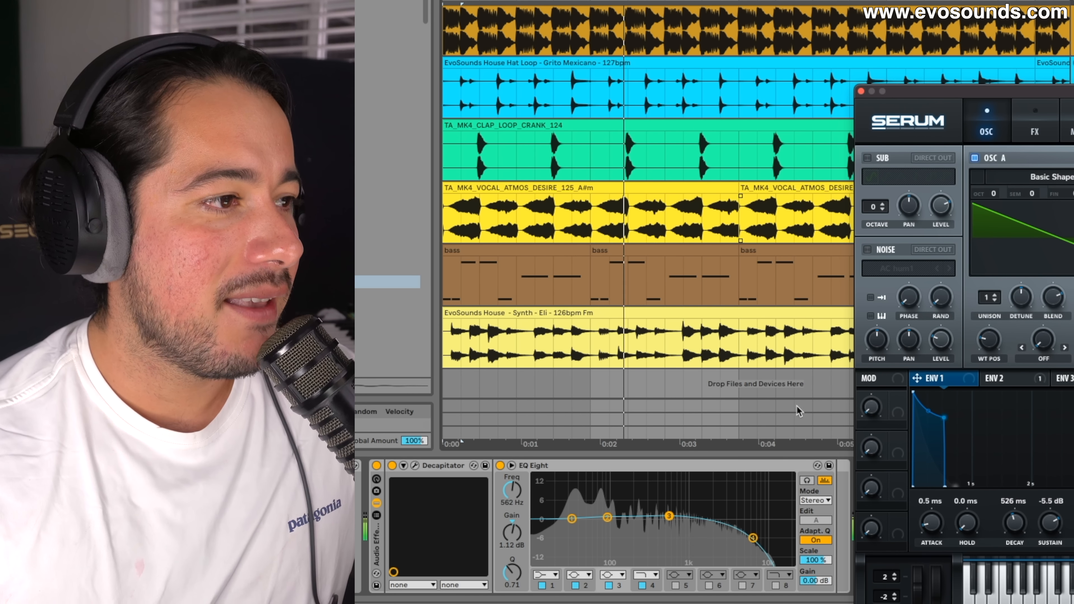
{"action": "key", "text": "space"}
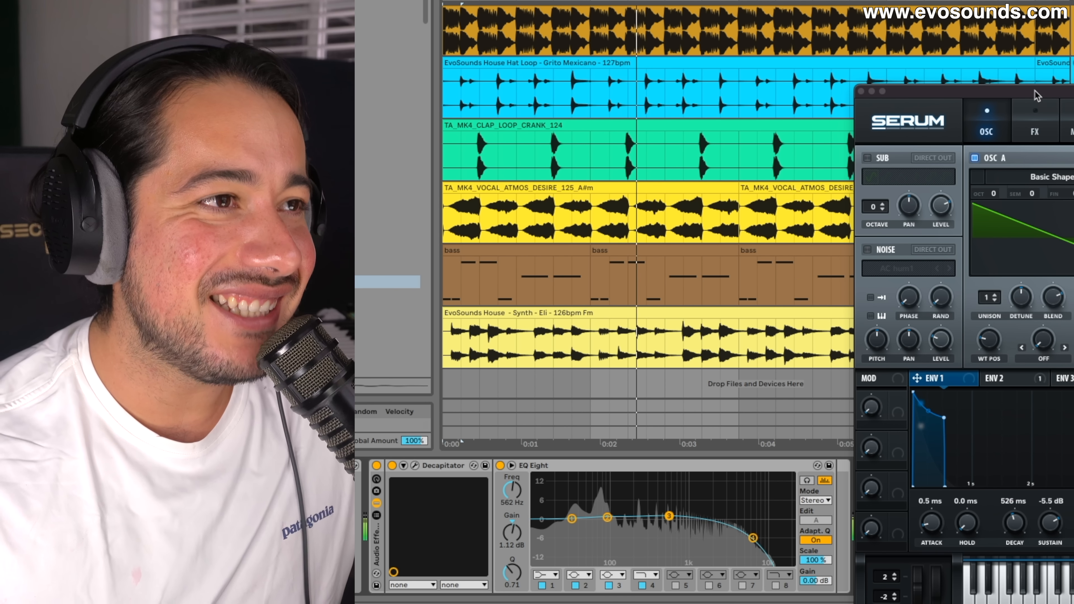
Step: Play the full loop from the first EvoSounds kick in bar 3 to hear that kick against the bass
{"action": "scroll", "coordinate": [784, 7], "scroll_direction": "up", "scroll_amount": 3}
{"action": "left_click", "coordinate": [785, 8]}
{"action": "key", "text": "space"}
{"action": "key", "text": "space"}
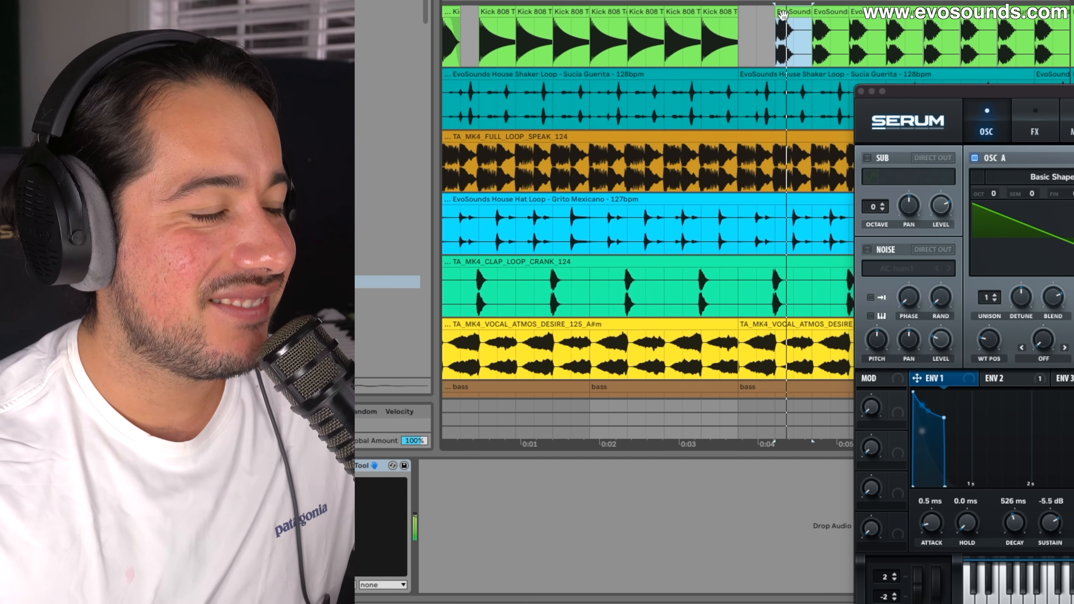
{"action": "scroll", "coordinate": [761, 72], "scroll_direction": "right", "scroll_amount": 4}
{"action": "scroll", "coordinate": [760, 72], "scroll_direction": "down", "scroll_amount": 3}
{"action": "key", "text": "space"}
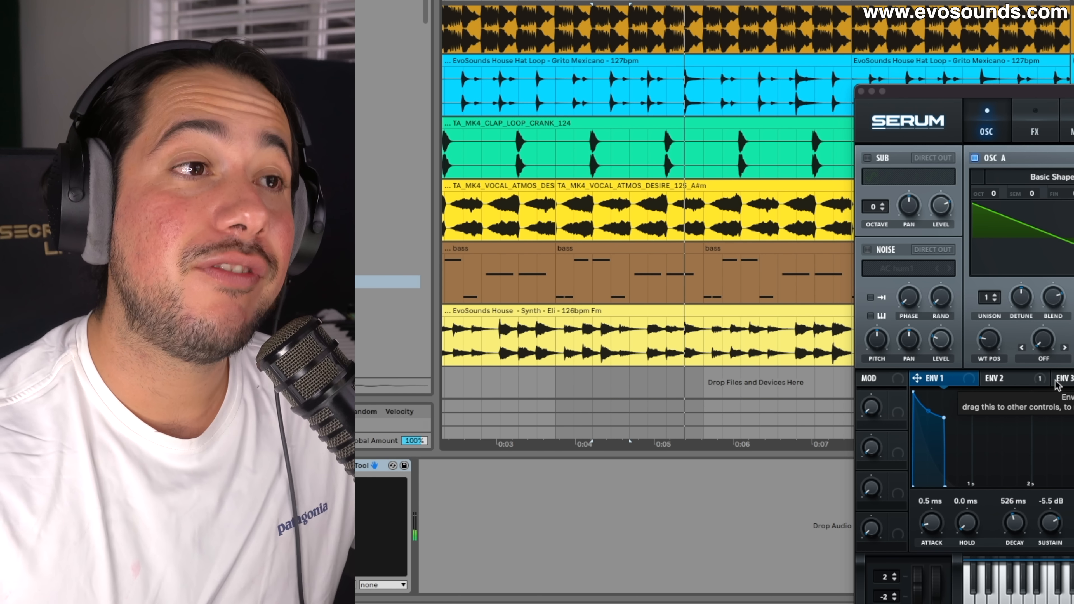
Step: Bring the bass track's Serum fully into view and sweep its MG Low 24 cutoff between about 146 and 992 Hz during playback, ending low
{"action": "left_click_drag", "start_coordinate": [1073, 91], "coordinate": [602, 32]}
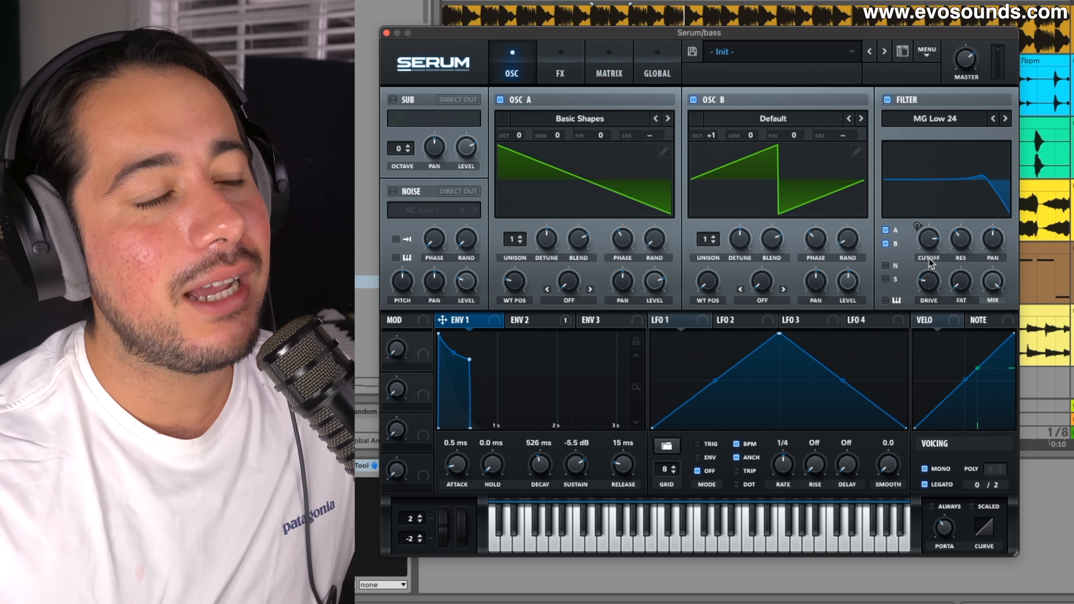
{"action": "left_click_drag", "start_coordinate": [930, 263], "coordinate": [933, 241]}
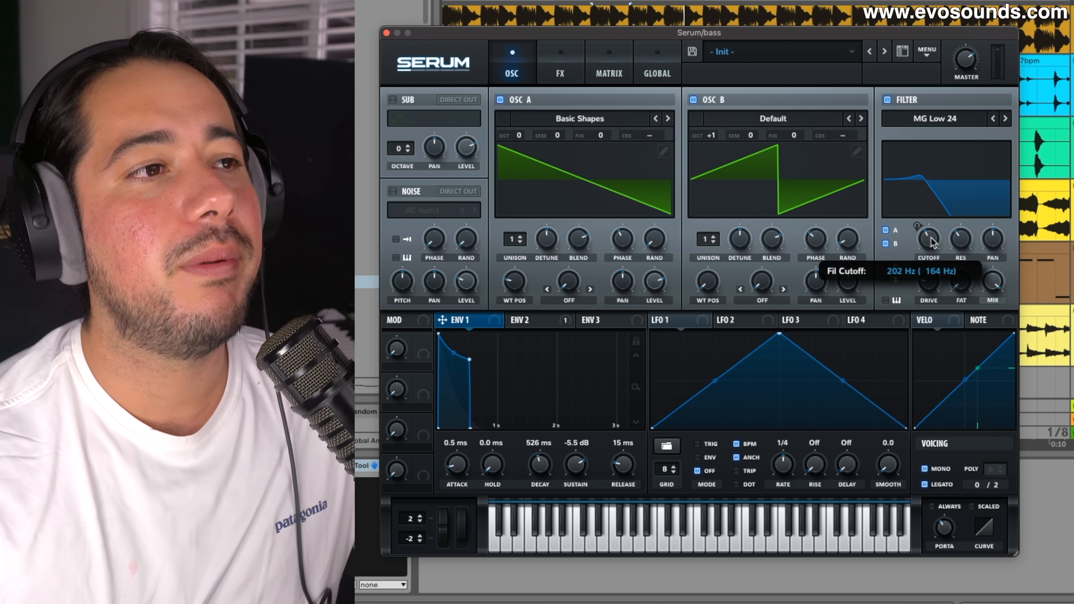
{"action": "key", "text": "space"}
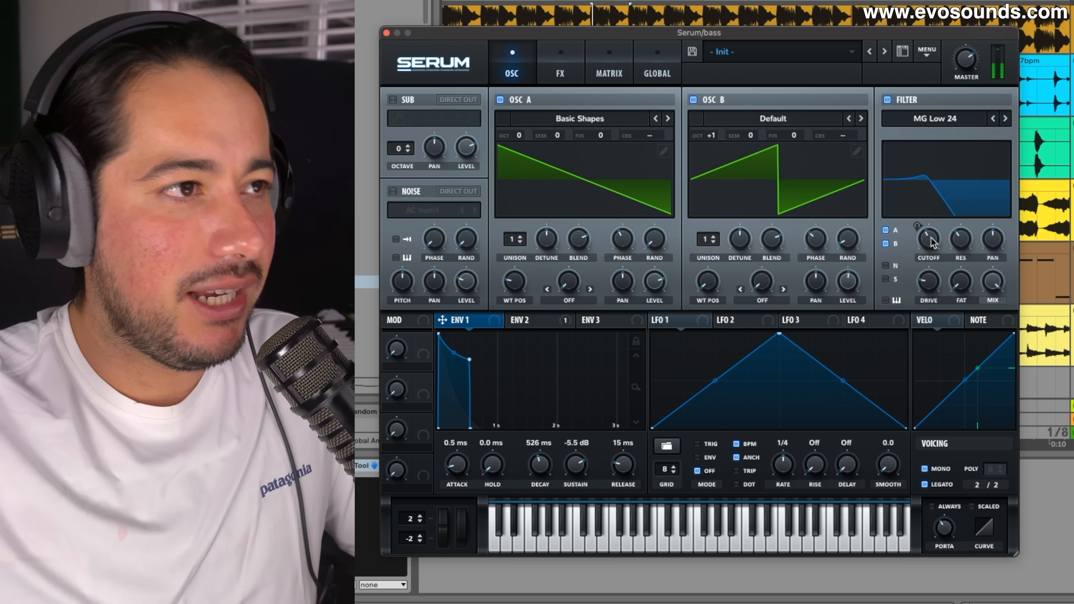
{"action": "mouse_move", "coordinate": [933, 242]}
{"action": "left_mouse_down"}
{"action": "mouse_move", "coordinate": [932, 254]}
{"action": "mouse_move", "coordinate": [966, 254]}
{"action": "mouse_move", "coordinate": [940, 243]}
{"action": "mouse_move", "coordinate": [959, 223]}
{"action": "mouse_move", "coordinate": [935, 254]}
{"action": "left_mouse_up"}
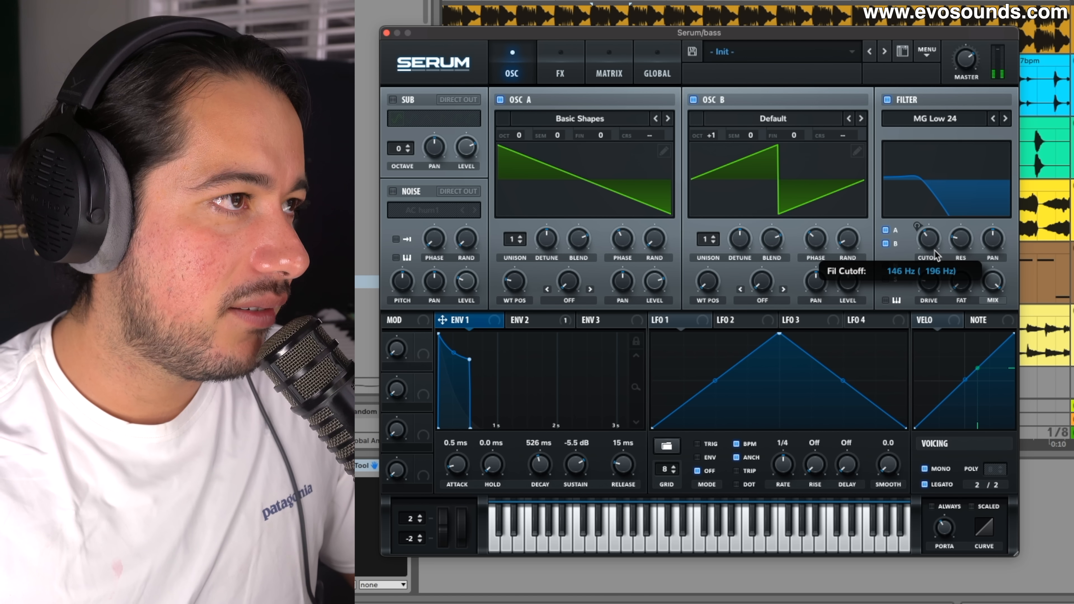
{"action": "left_click_drag", "start_coordinate": [935, 256], "coordinate": [935, 254]}
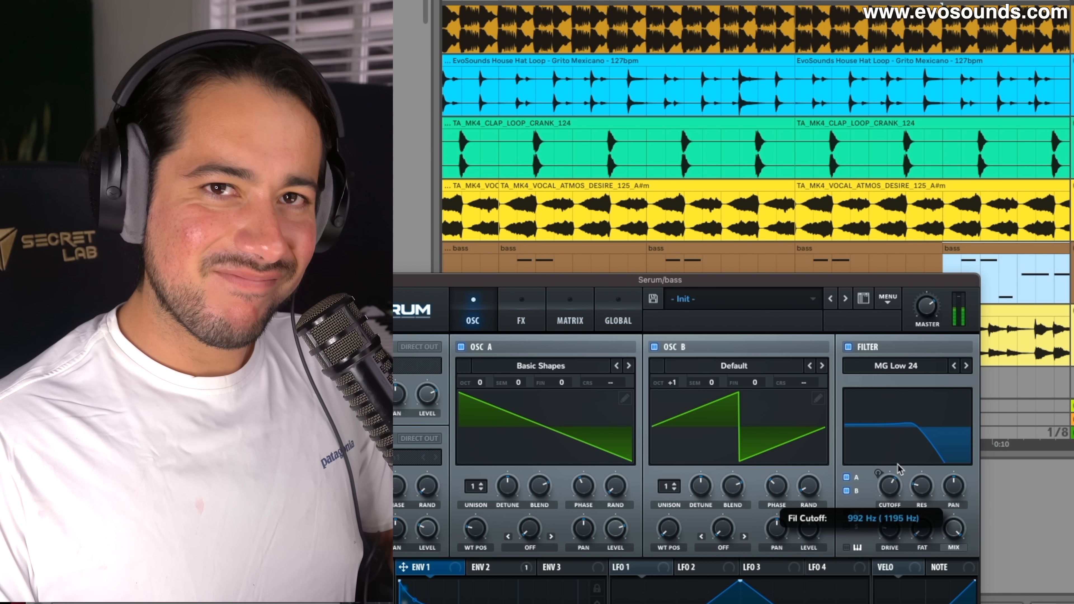
{"action": "mouse_move", "coordinate": [885, 485]}
{"action": "left_mouse_down"}
{"action": "mouse_move", "coordinate": [904, 453]}
{"action": "mouse_move", "coordinate": [895, 494]}
{"action": "left_mouse_up"}
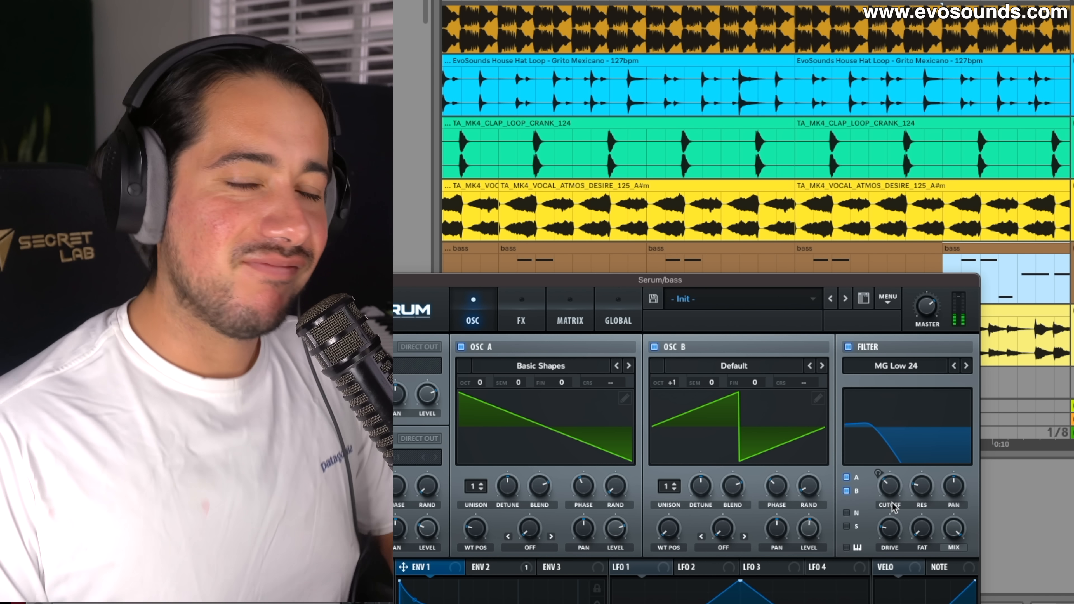